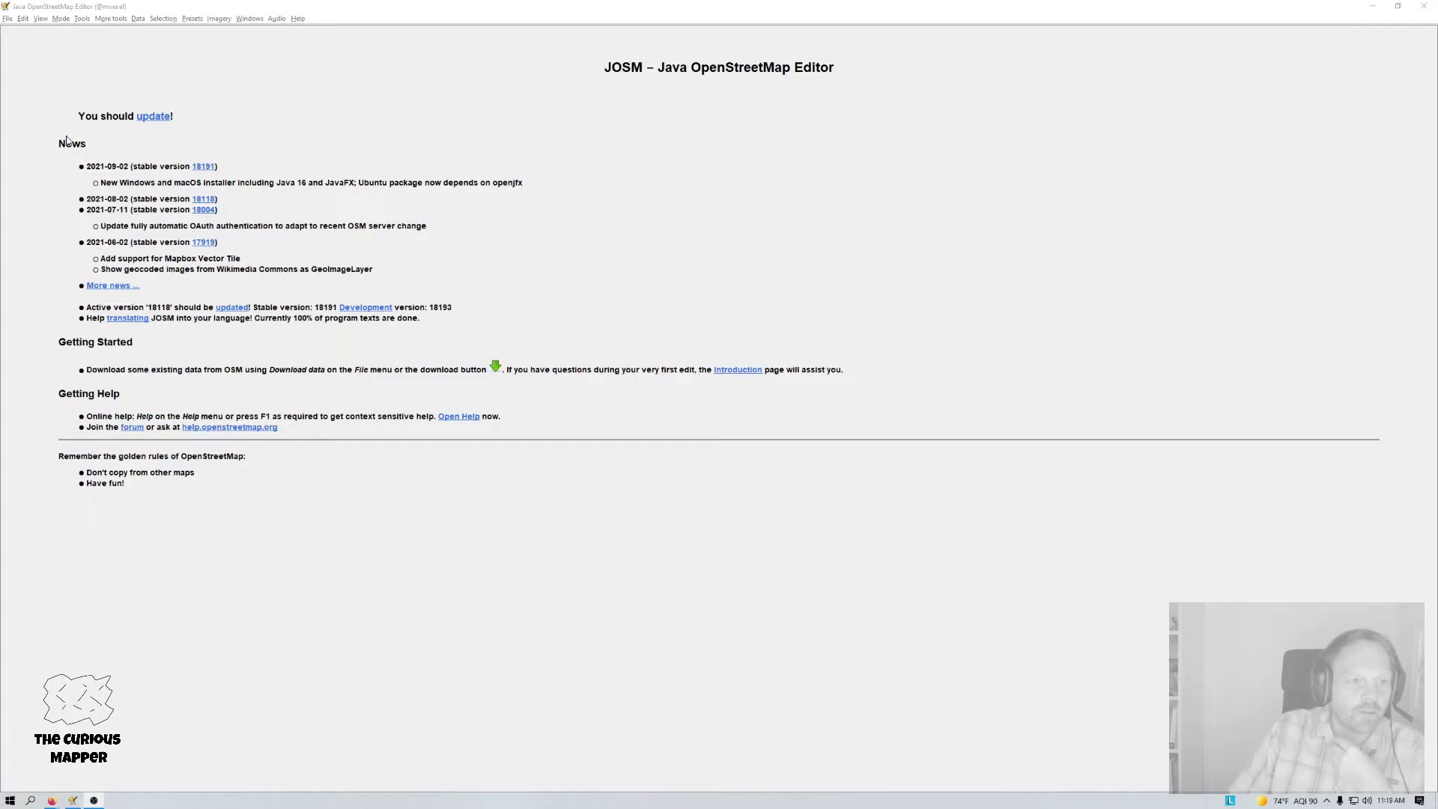
Open the JOSM update page at josm.openstreetmap.de in Firefox from JOSM's 'You should update!' notice.
drag(70, 126, 87, 119)
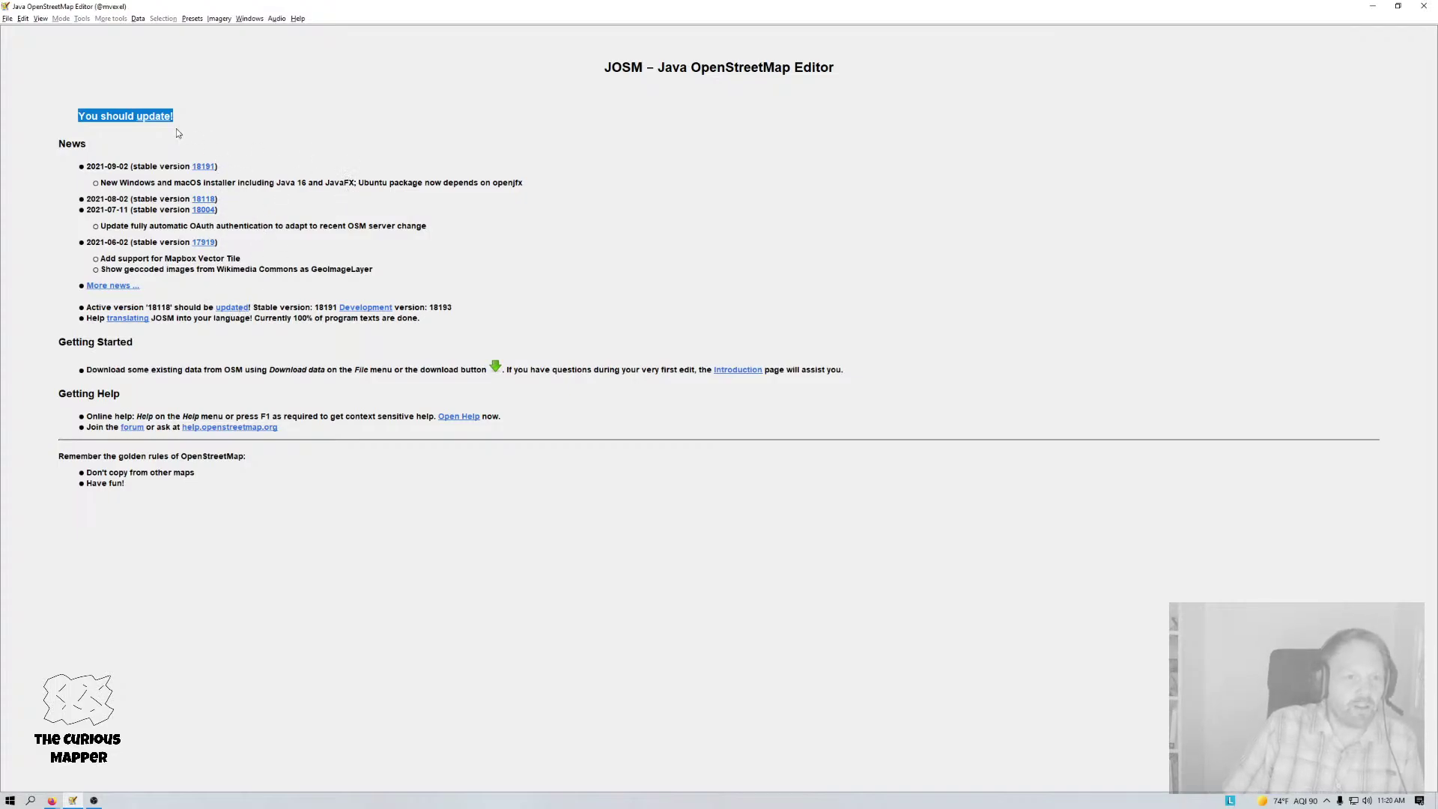
click(110, 118)
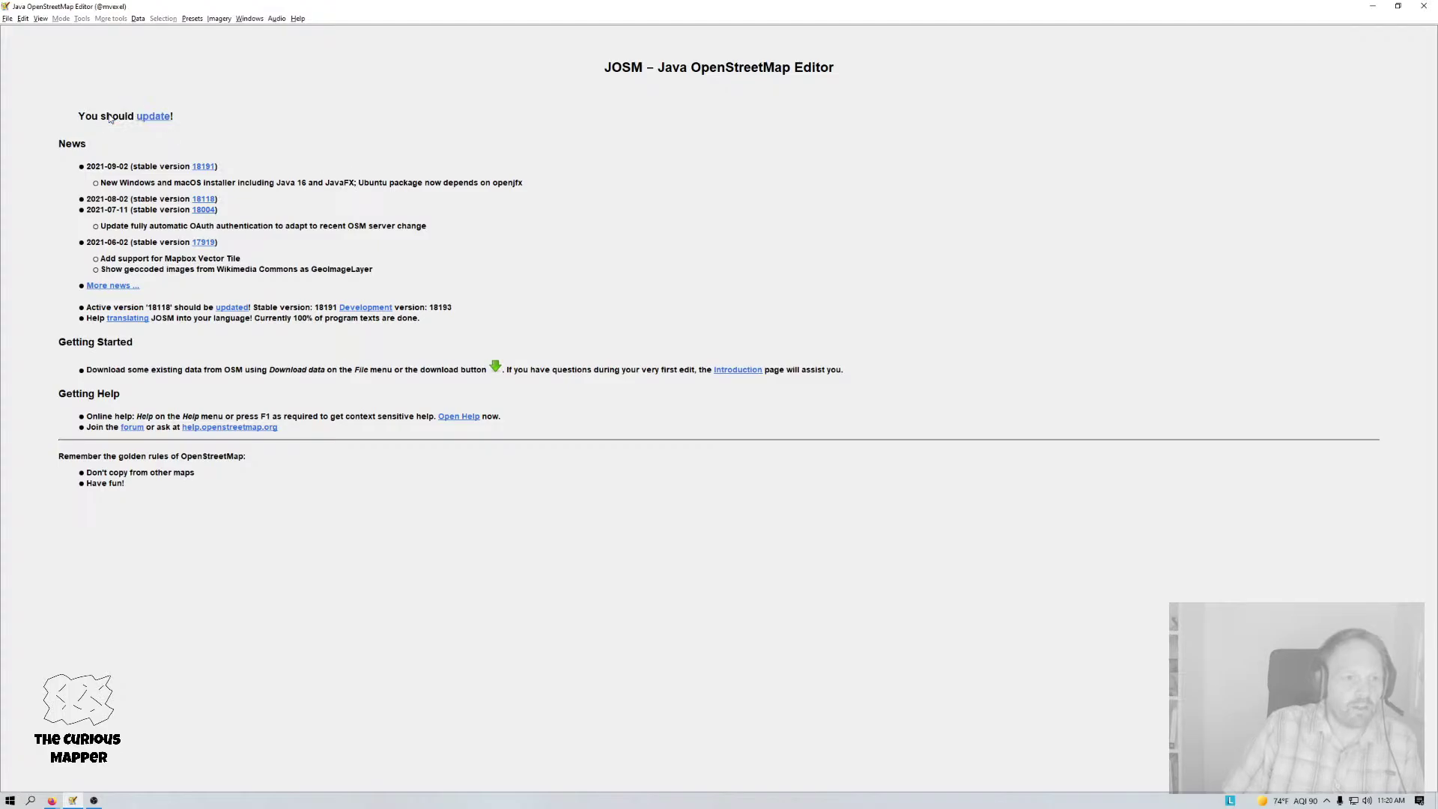
click(157, 119)
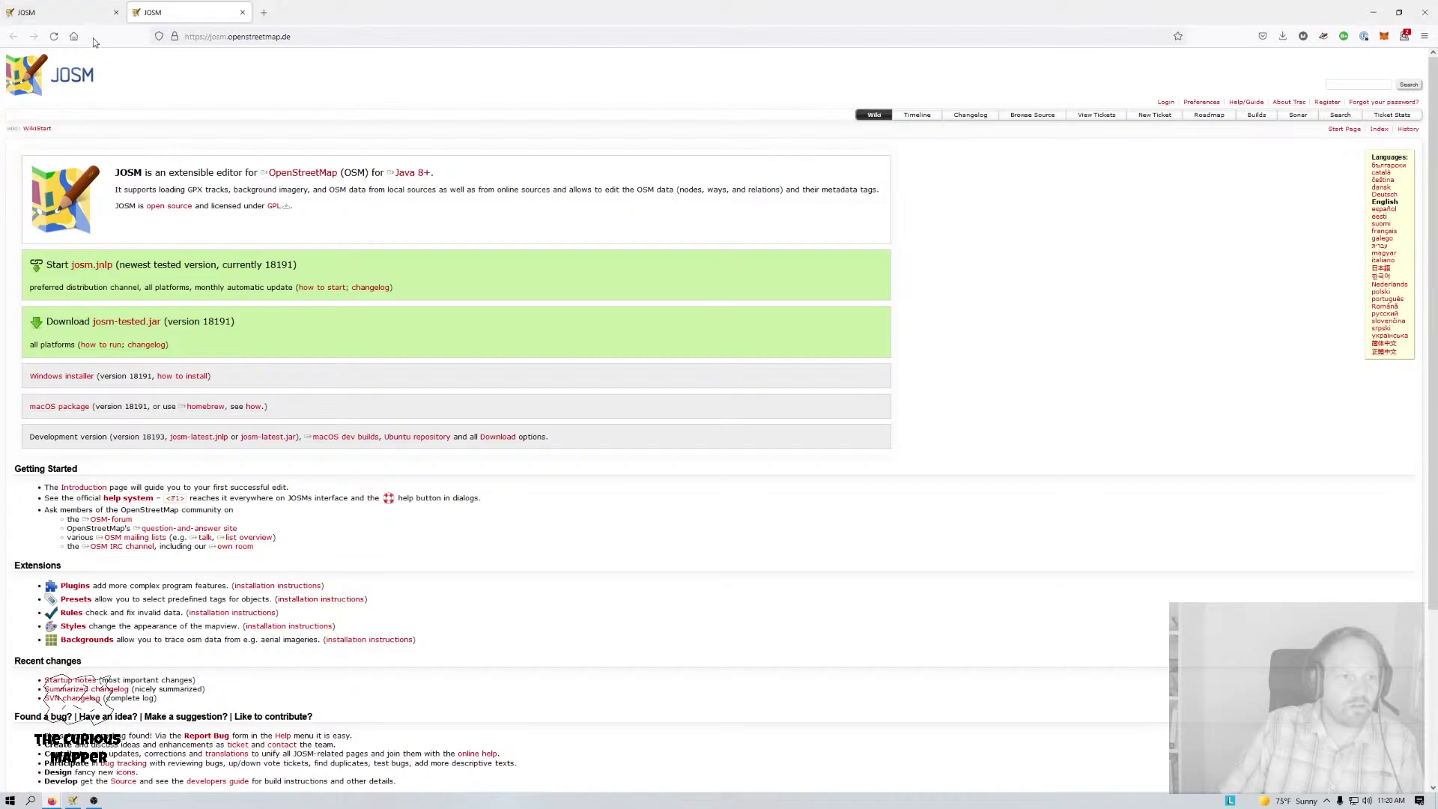
key(alt)
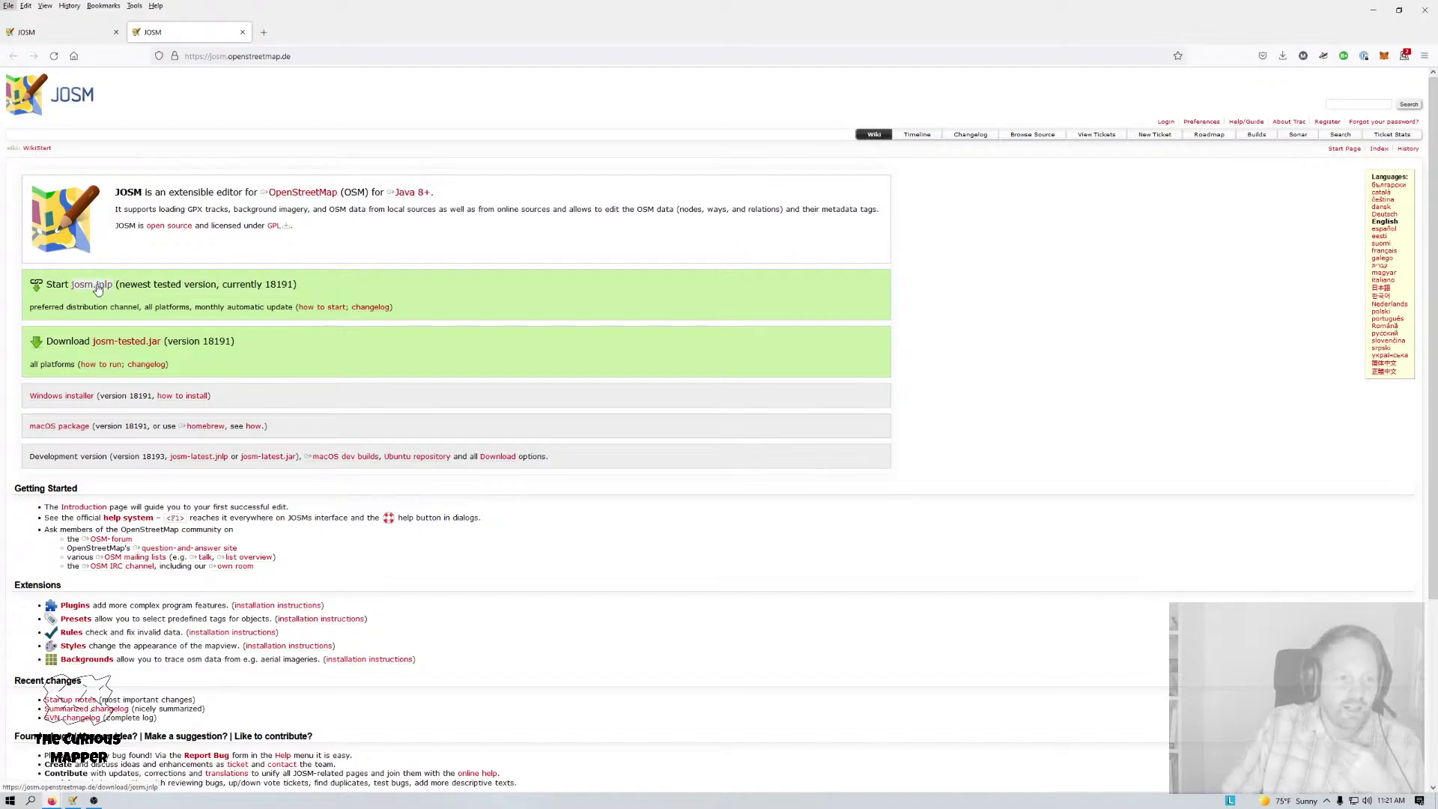
Download josm.jnlp but decline launching it for now.
key(alt)
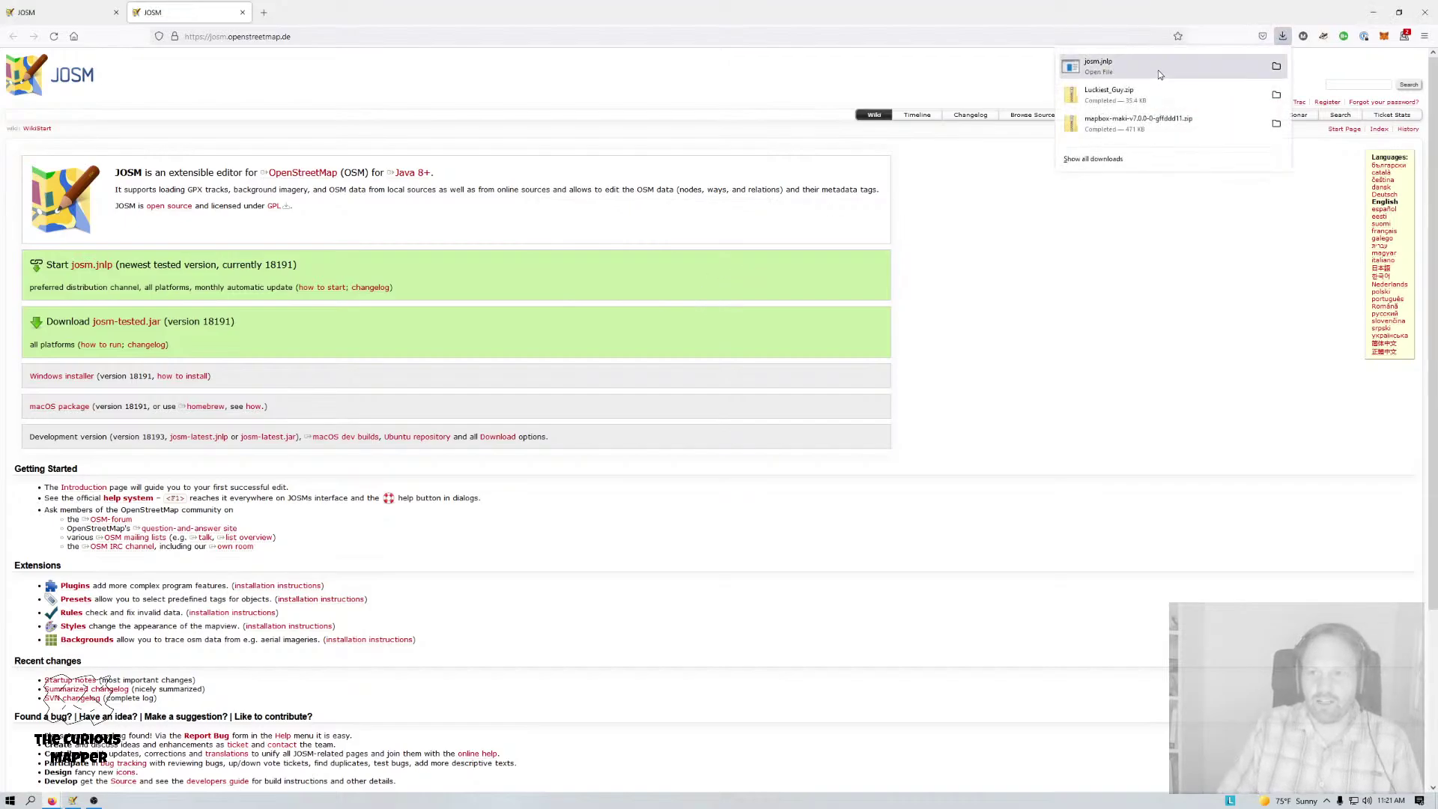
click(1158, 70)
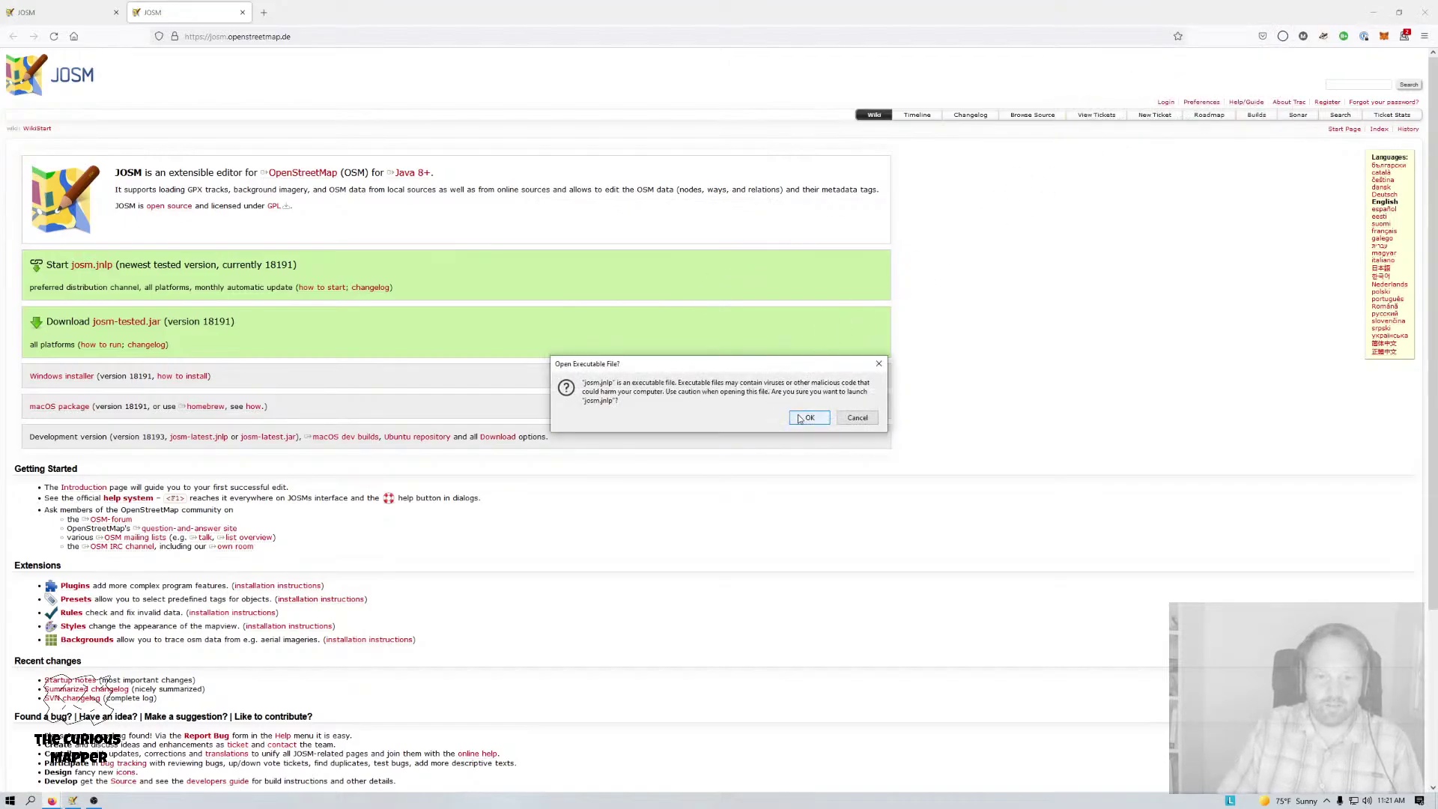
click(857, 418)
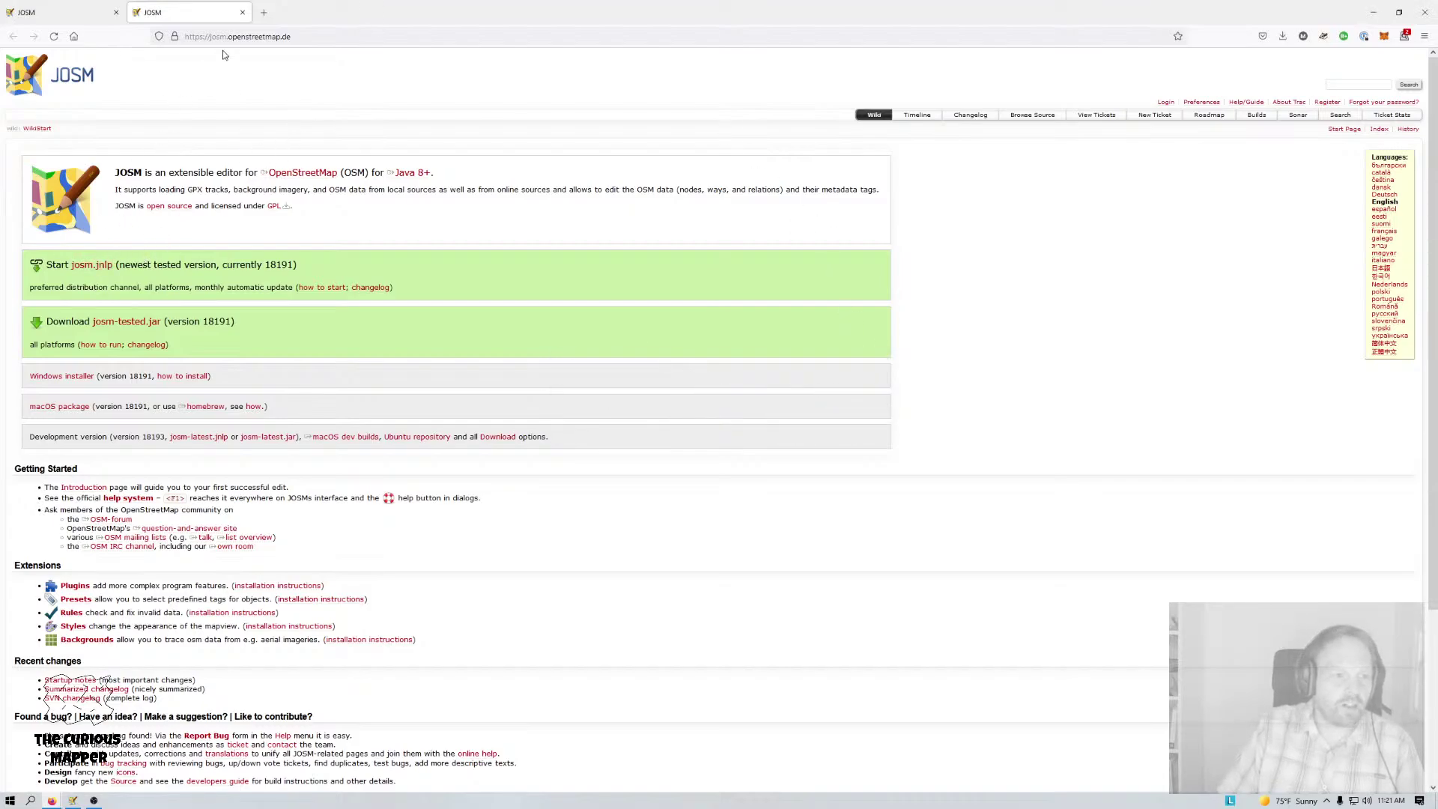
Search DuckDuckGo for 'openwebstart' in a new tab and open the official OpenWebStart website.
click(264, 12)
click(265, 36)
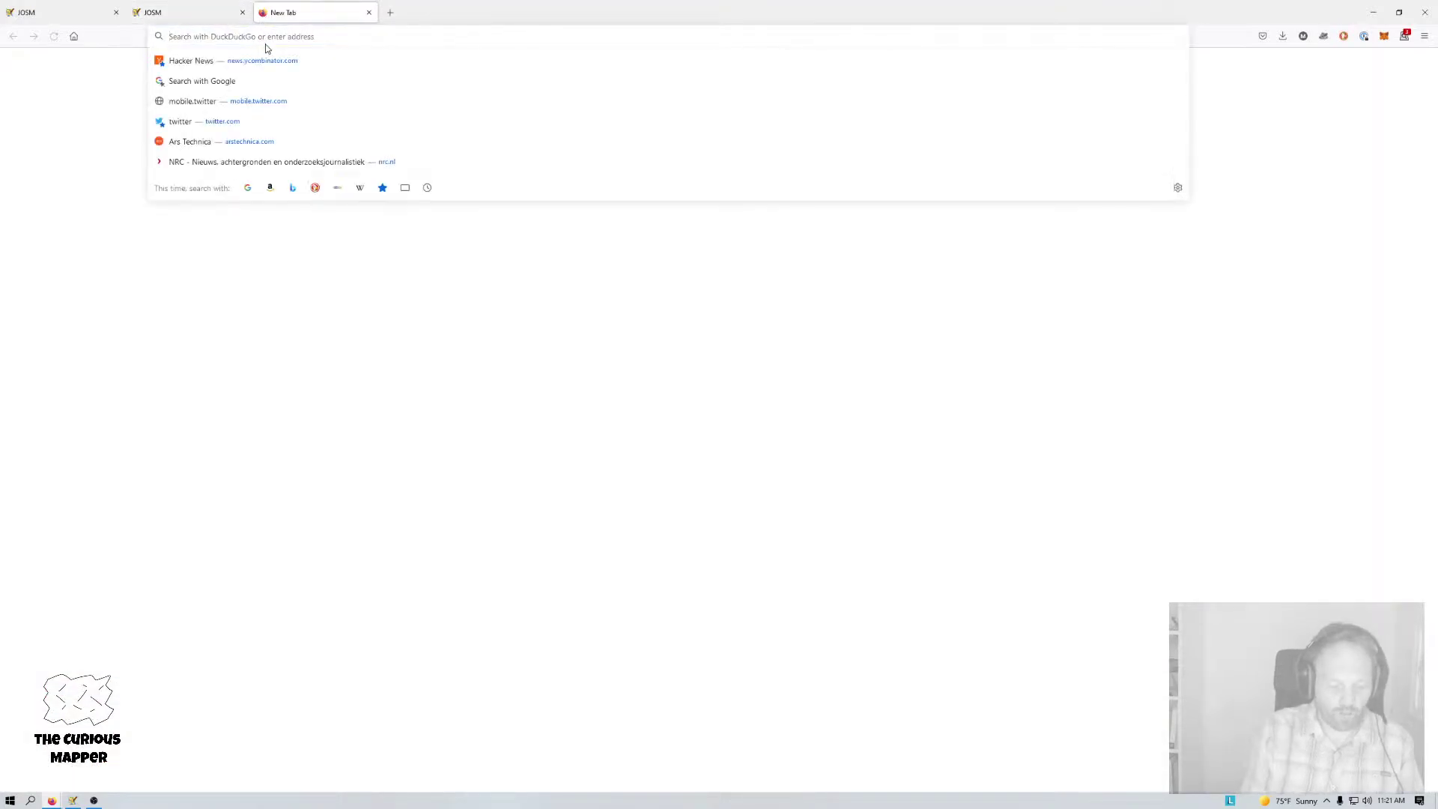
text(openwebstart)
key(Return)
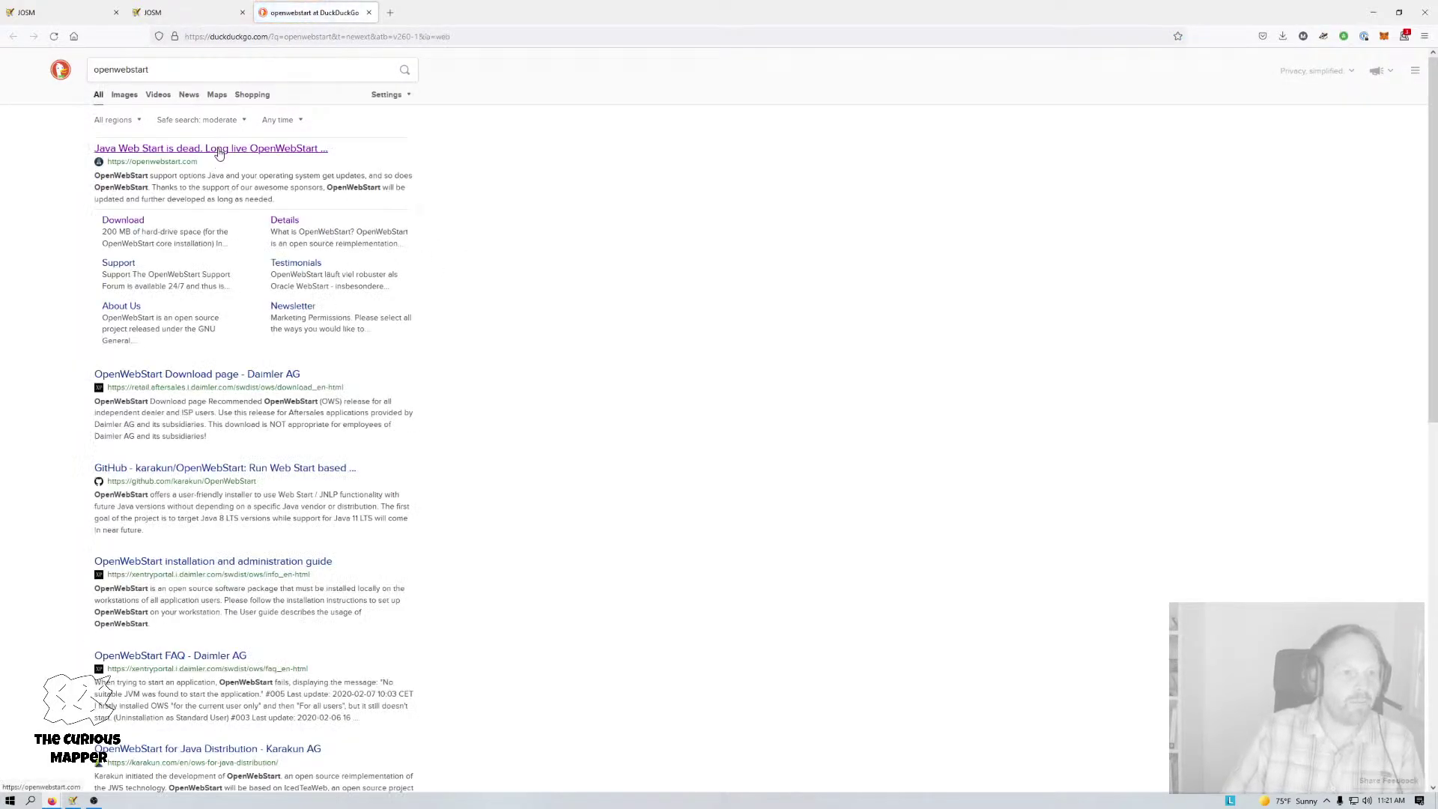
click(218, 149)
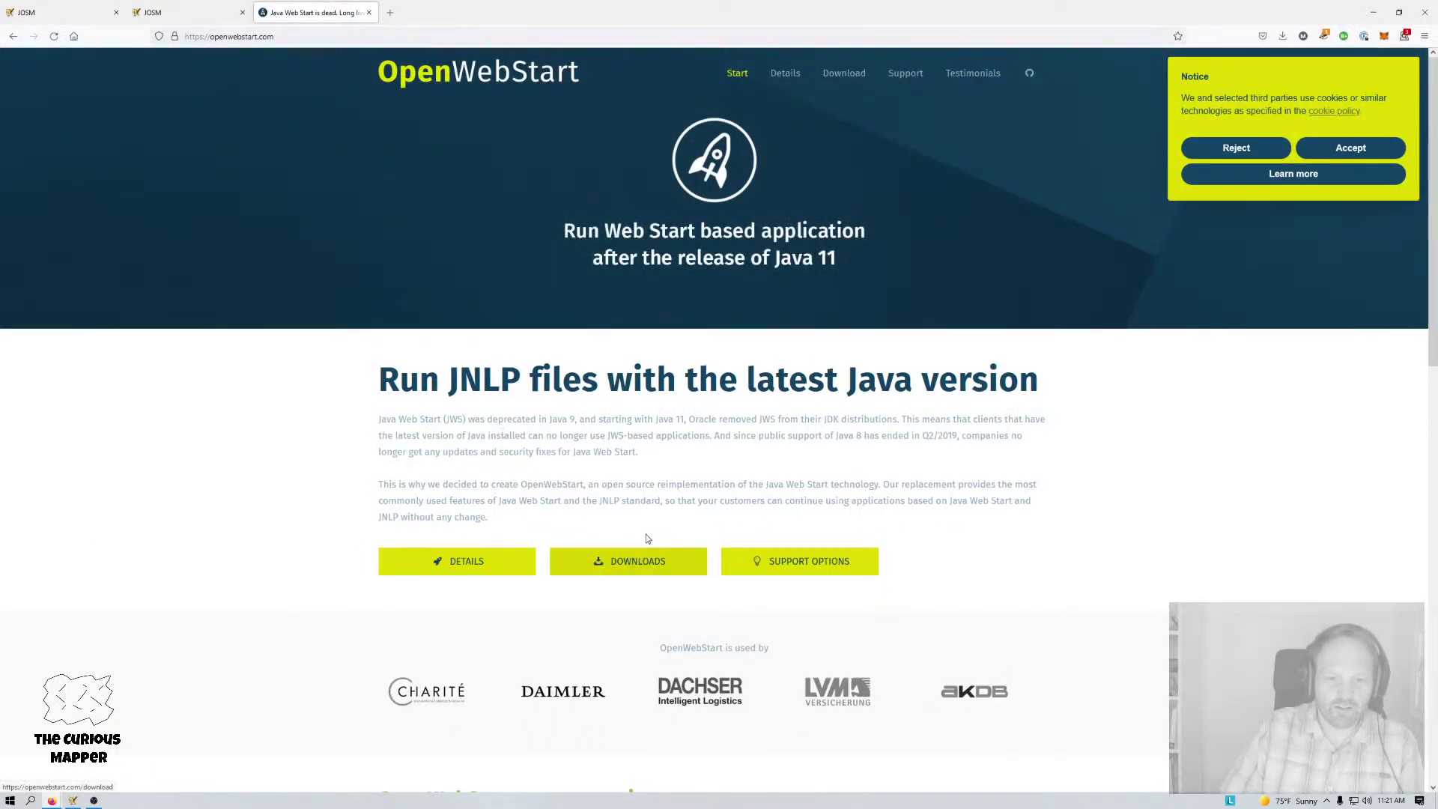
Save OpenWebStart_windows-x64_1_4_0.exe from the OpenWebStart downloads page and check the downloads list.
click(643, 559)
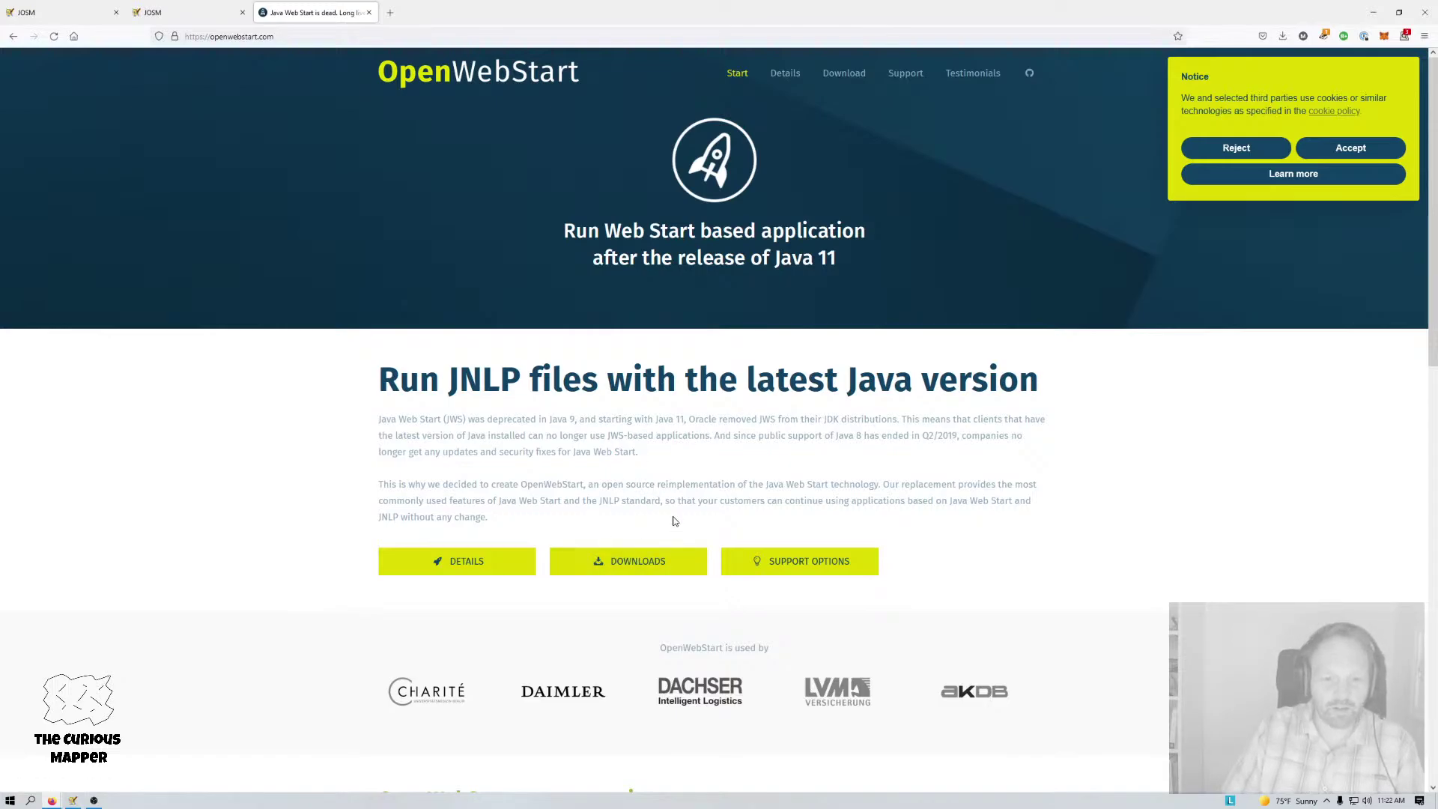
scroll(672, 519, down, 1)
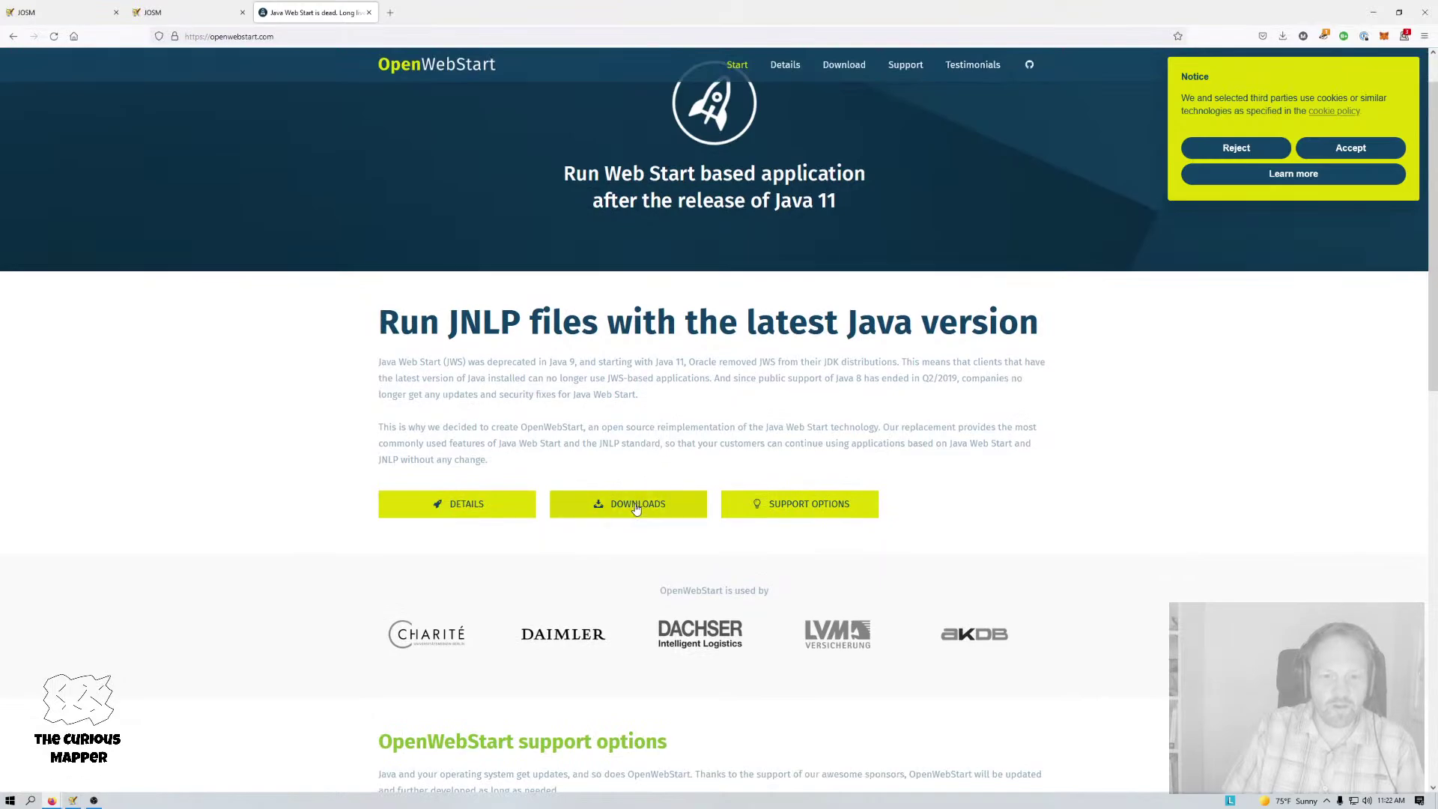
click(633, 508)
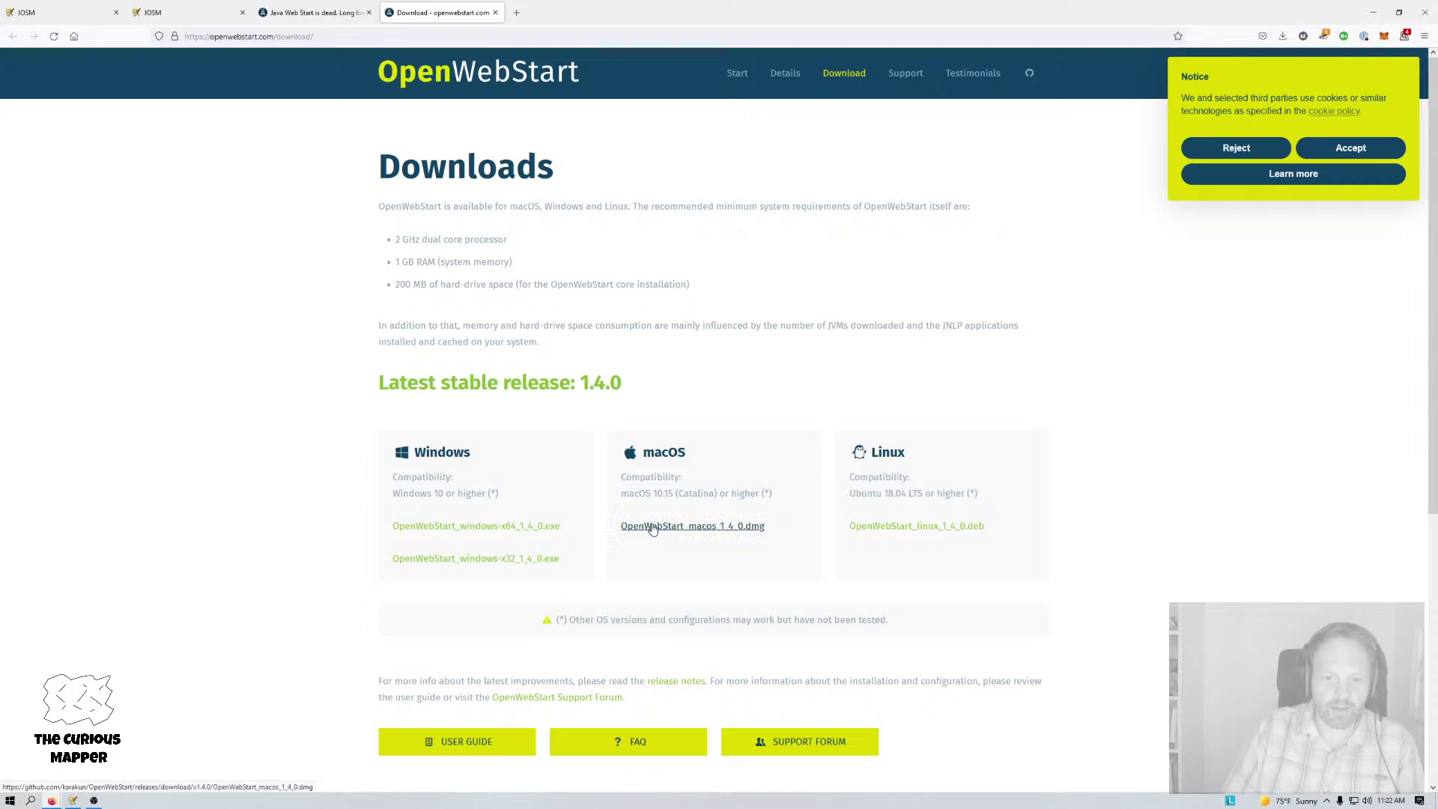
click(488, 529)
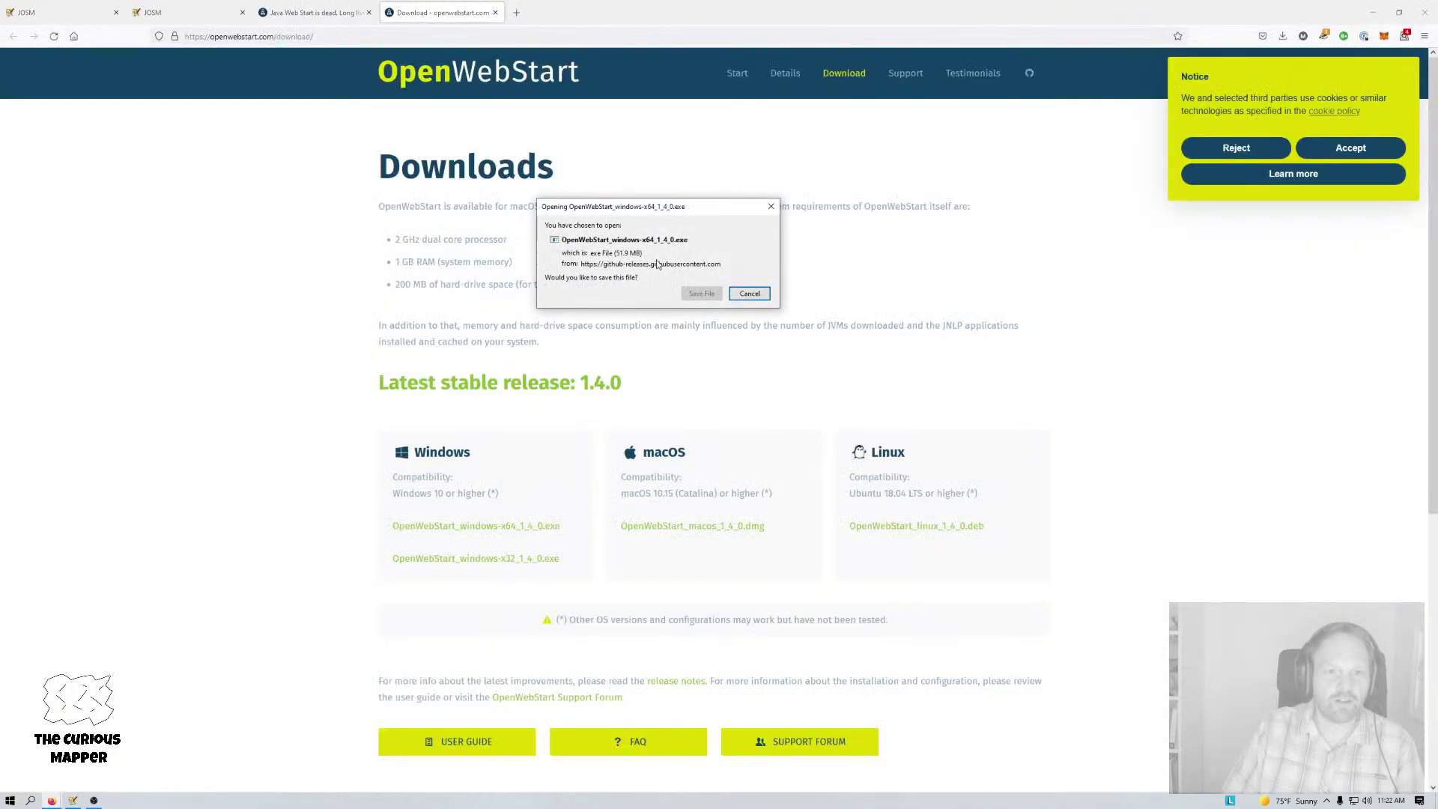
click(702, 293)
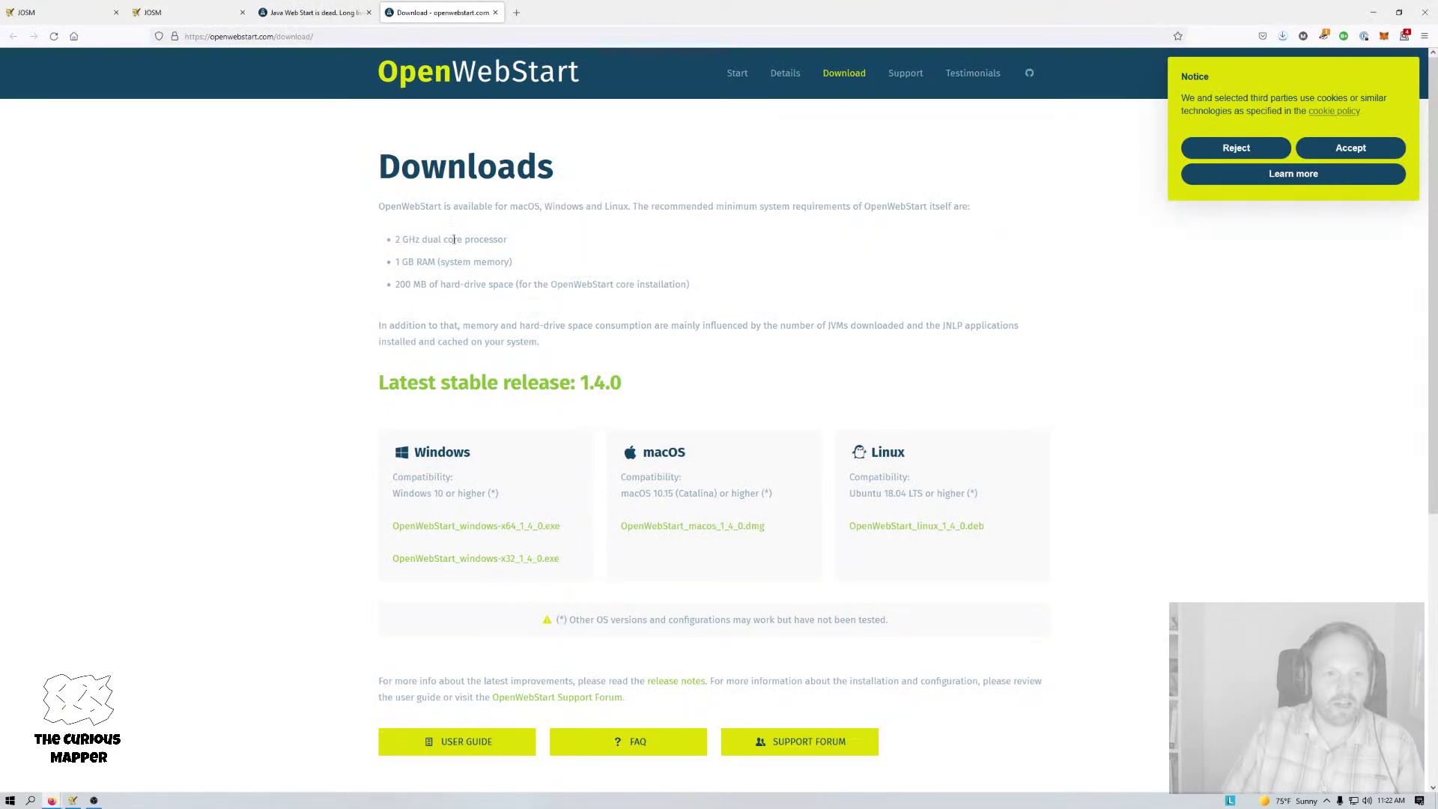
click(1283, 36)
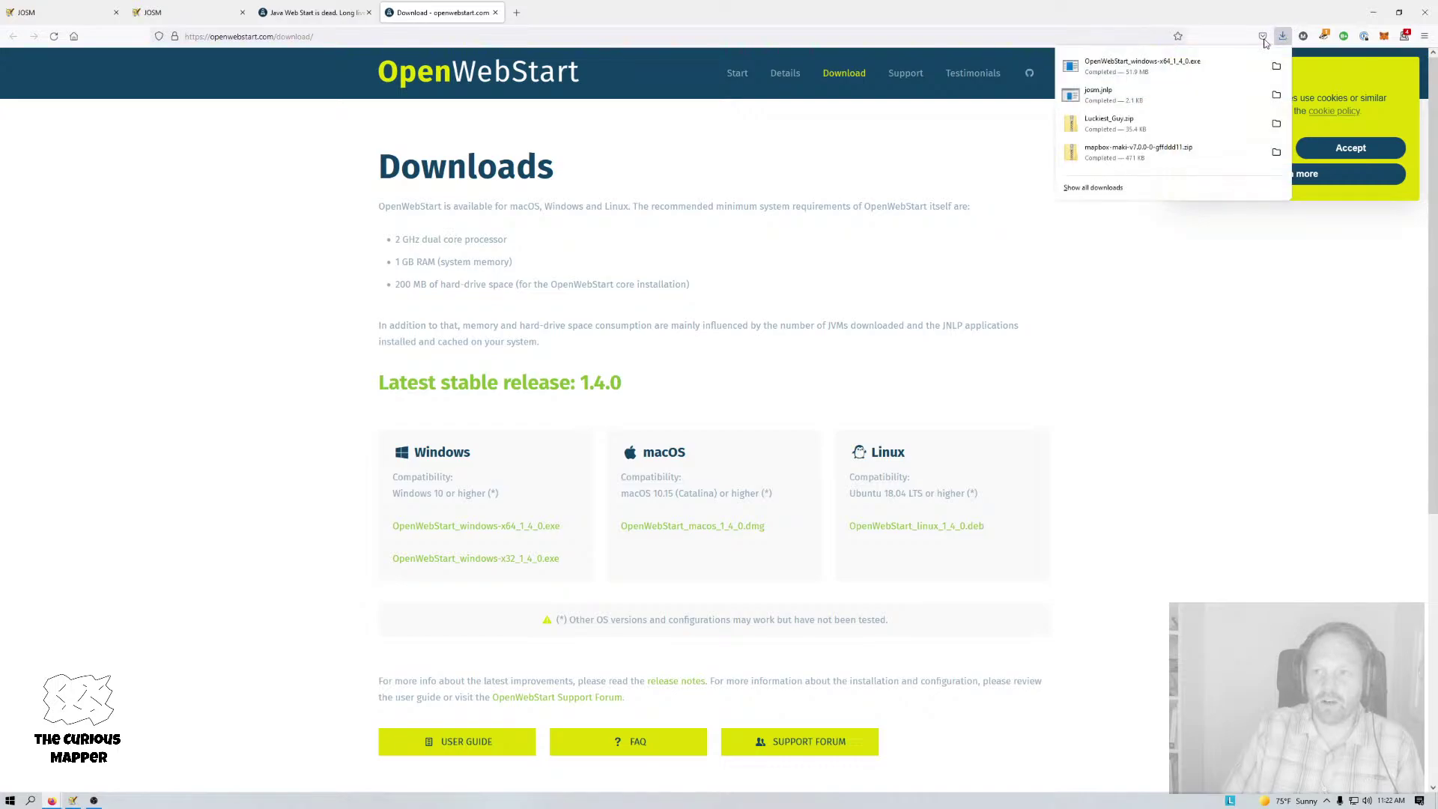
Install OpenWebStart 1.4.0 for the current user in the default folder, keeping .jnlp and .jnlpx associations.
click(1080, 69)
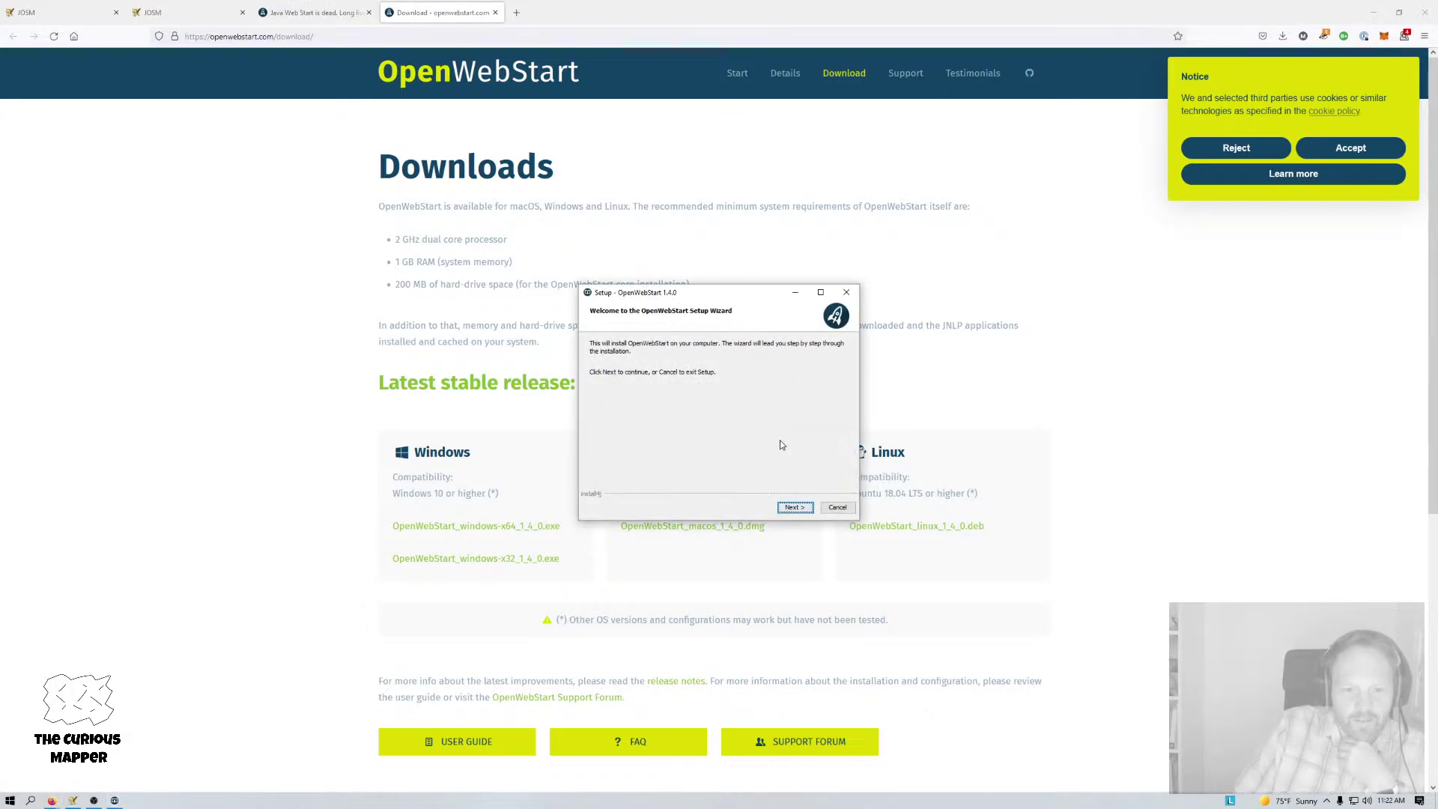
click(797, 508)
click(631, 465)
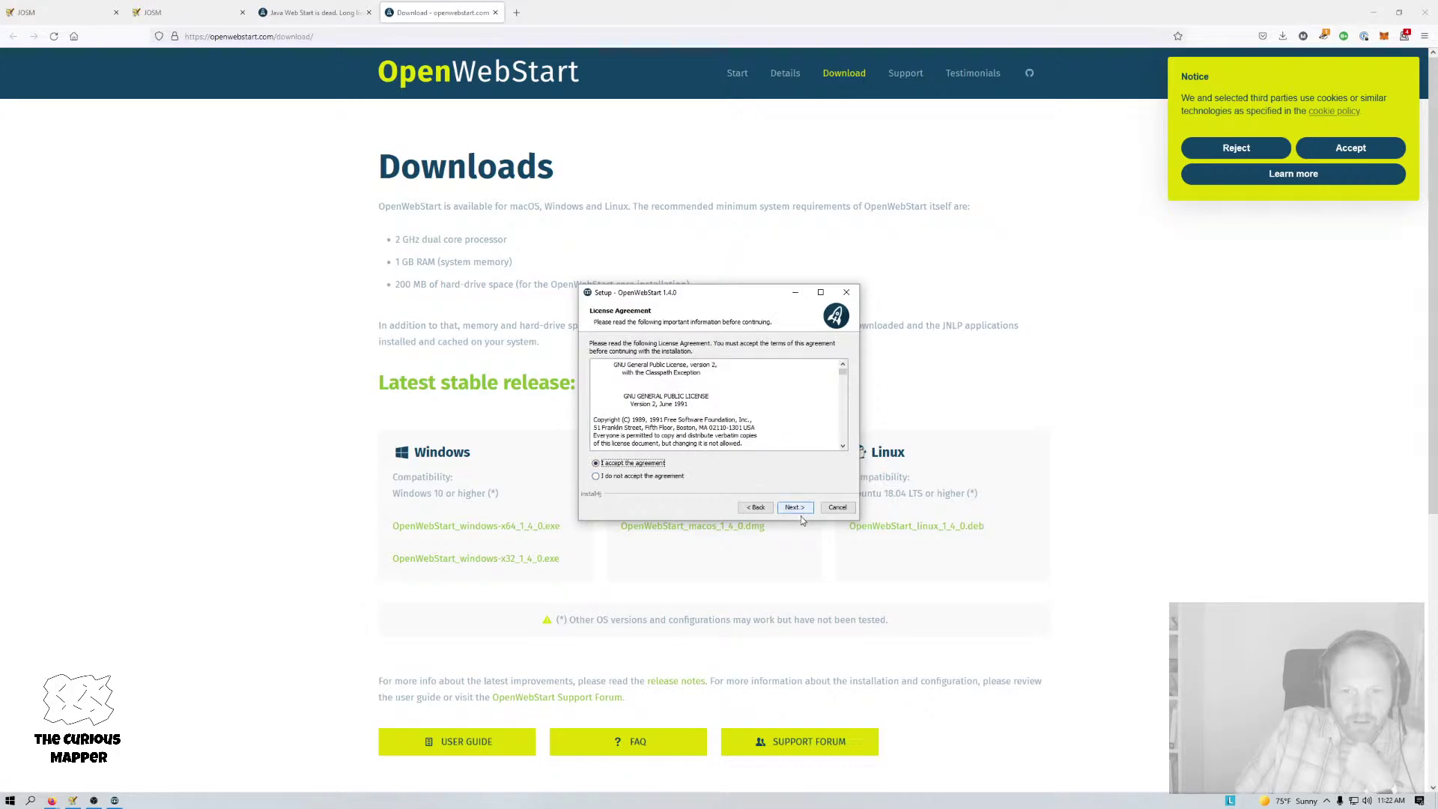
click(804, 509)
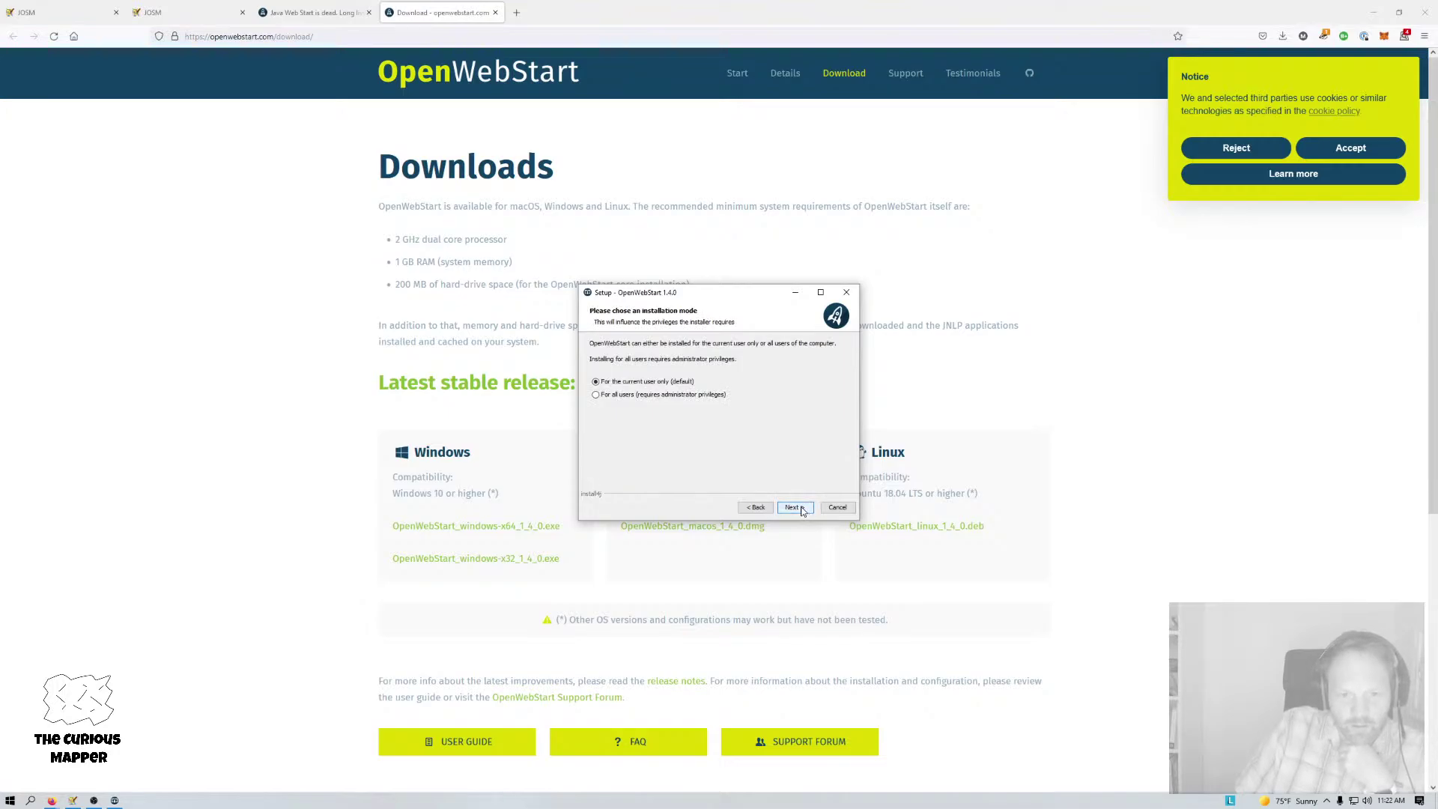
click(794, 509)
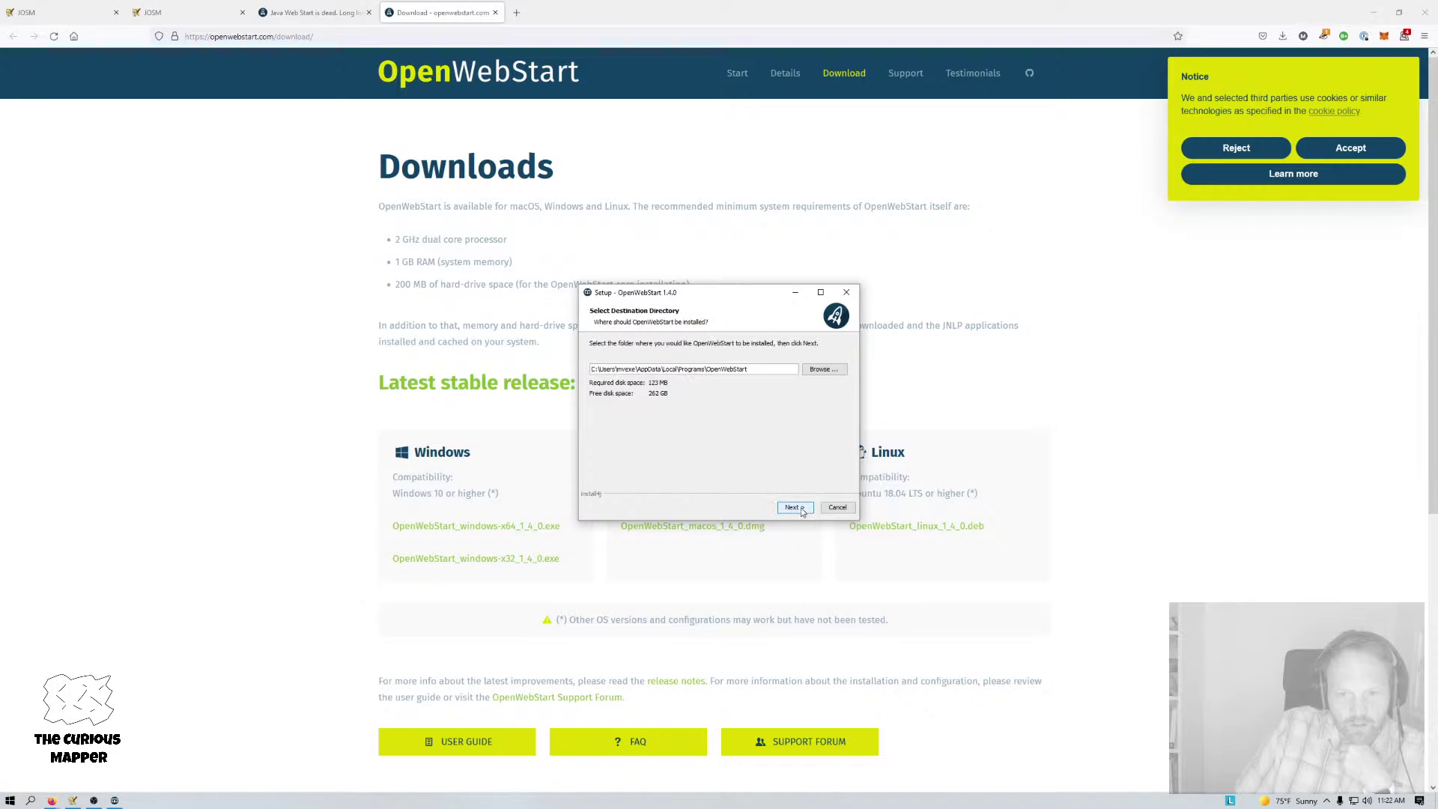
click(794, 509)
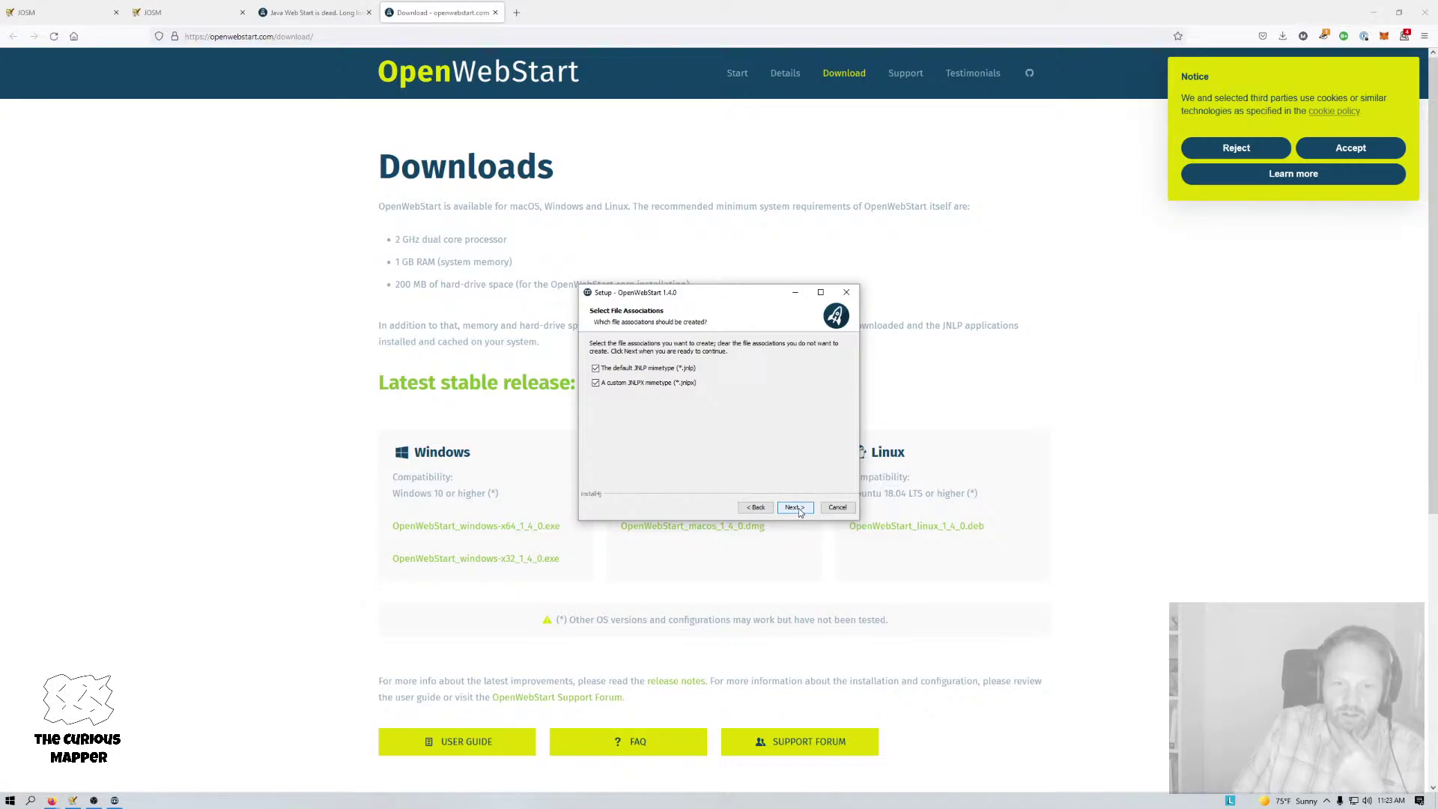
click(796, 508)
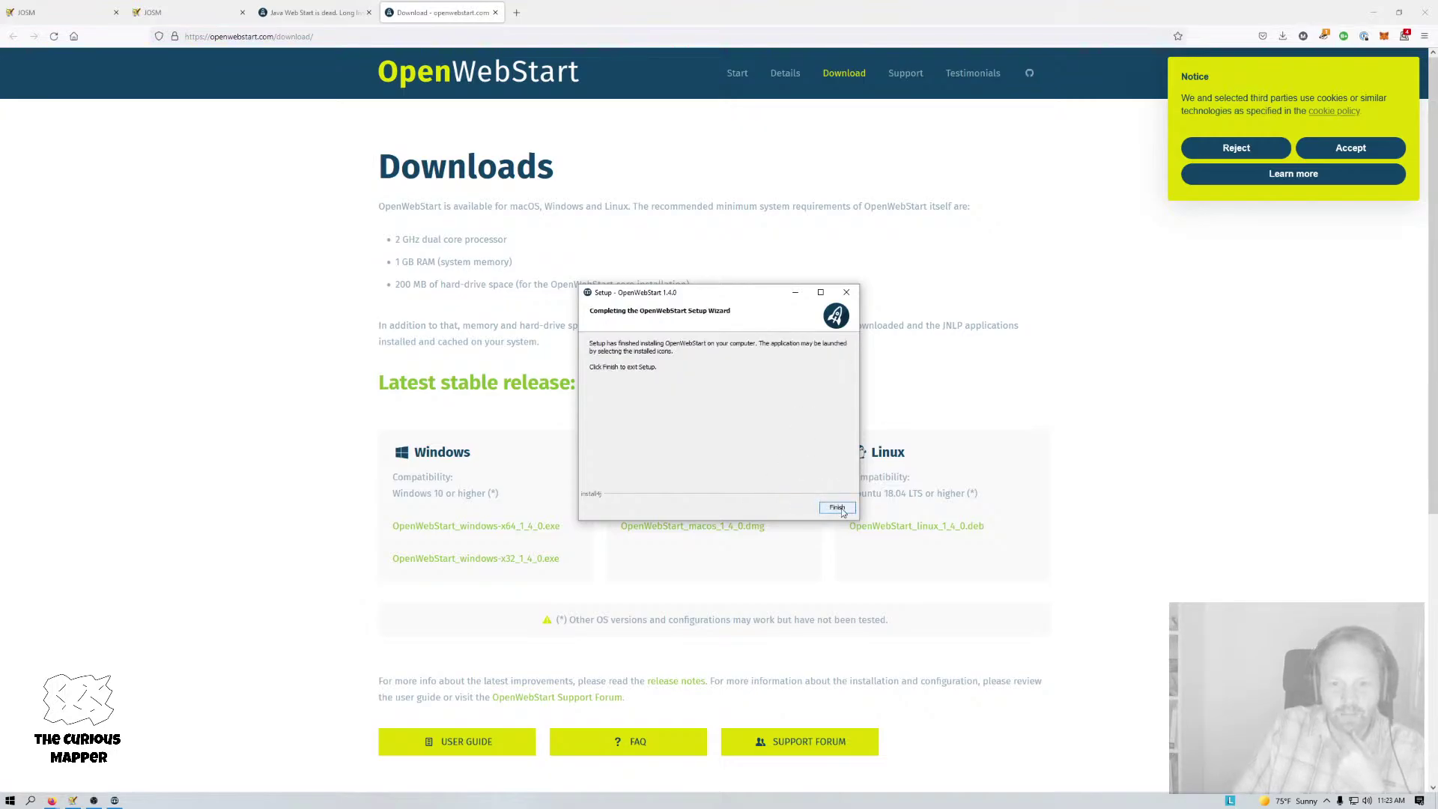
Finish the OpenWebStart setup and open 'Add or remove programs' from the Start-menu search.
click(838, 509)
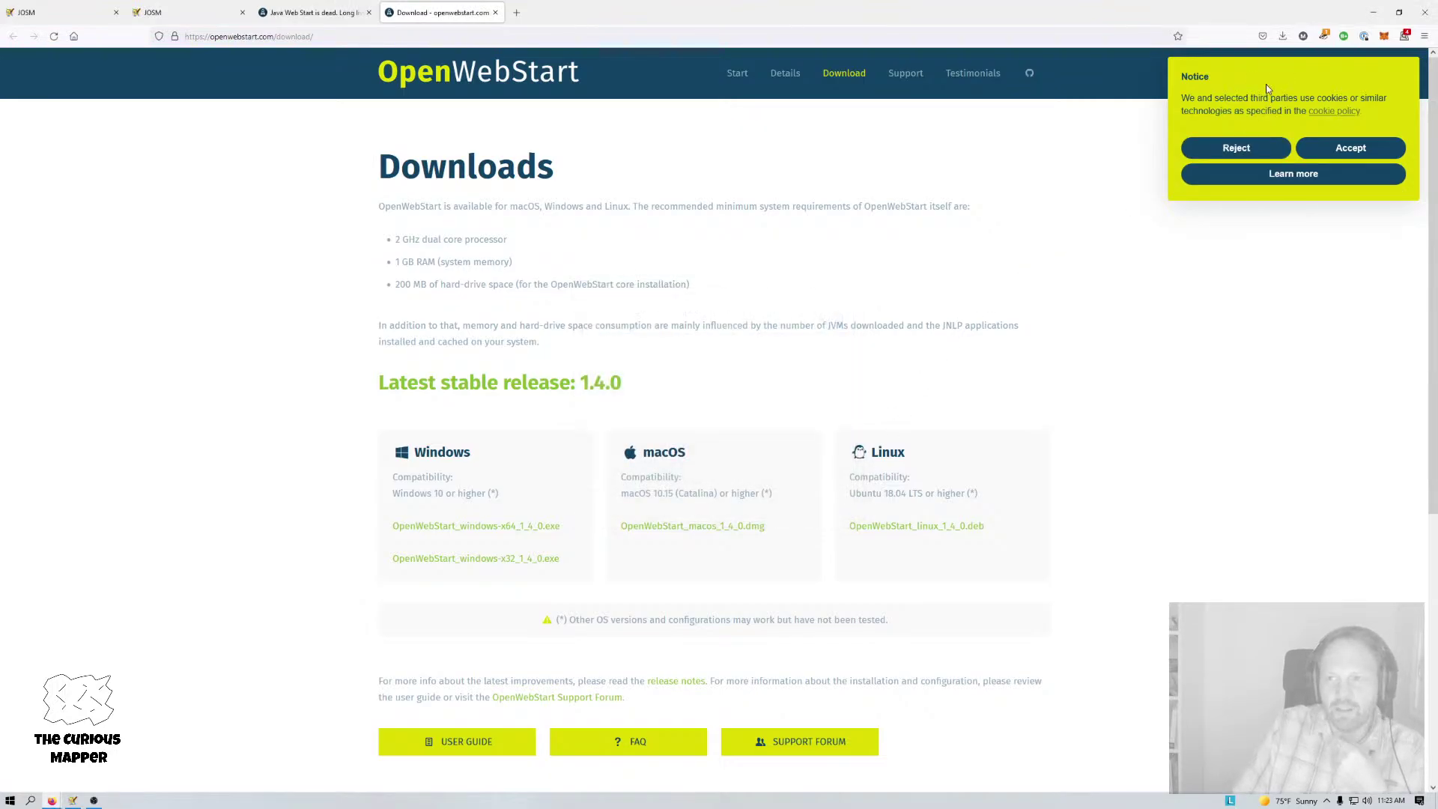
key(super)
text(open)
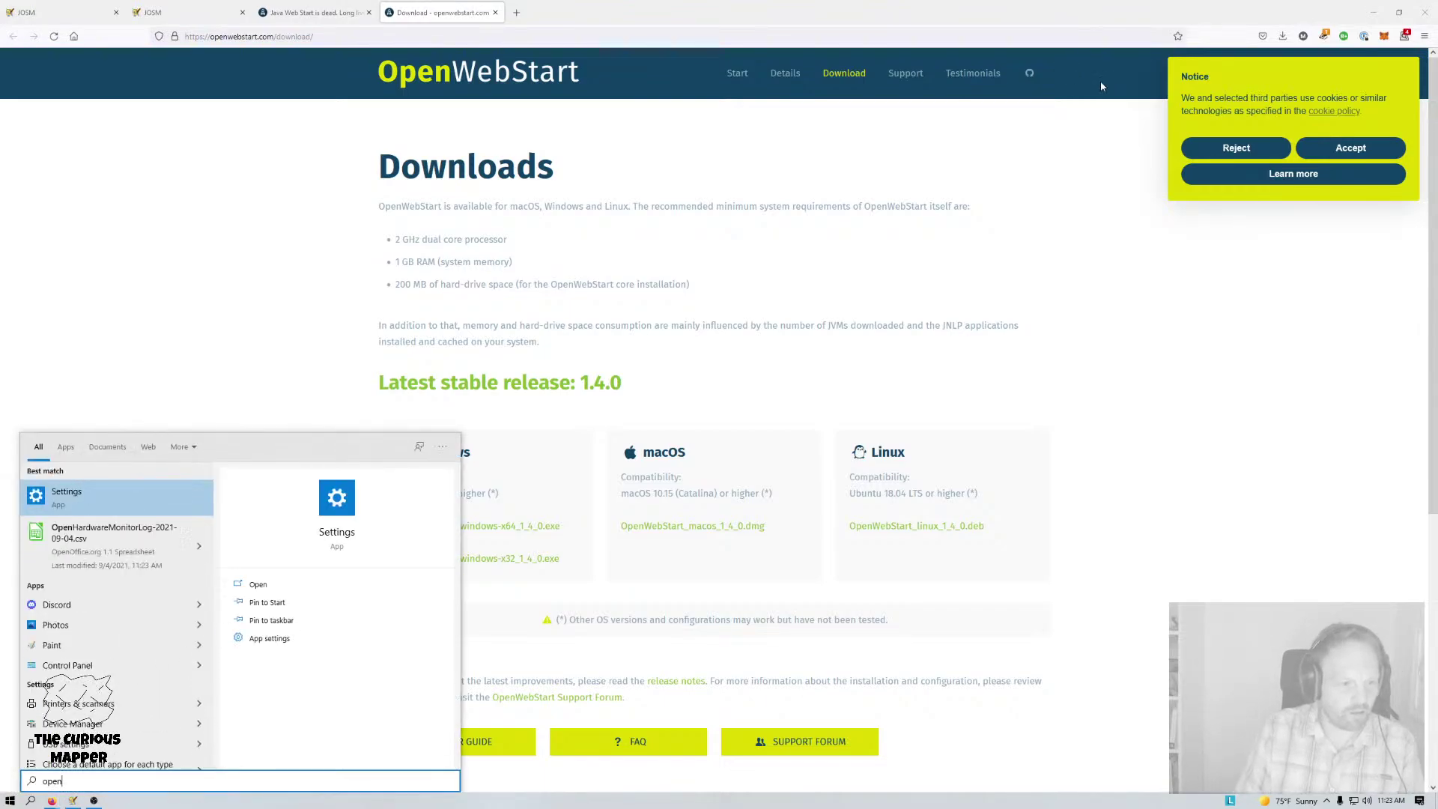
key(Escape)
key(super)
text(openw)
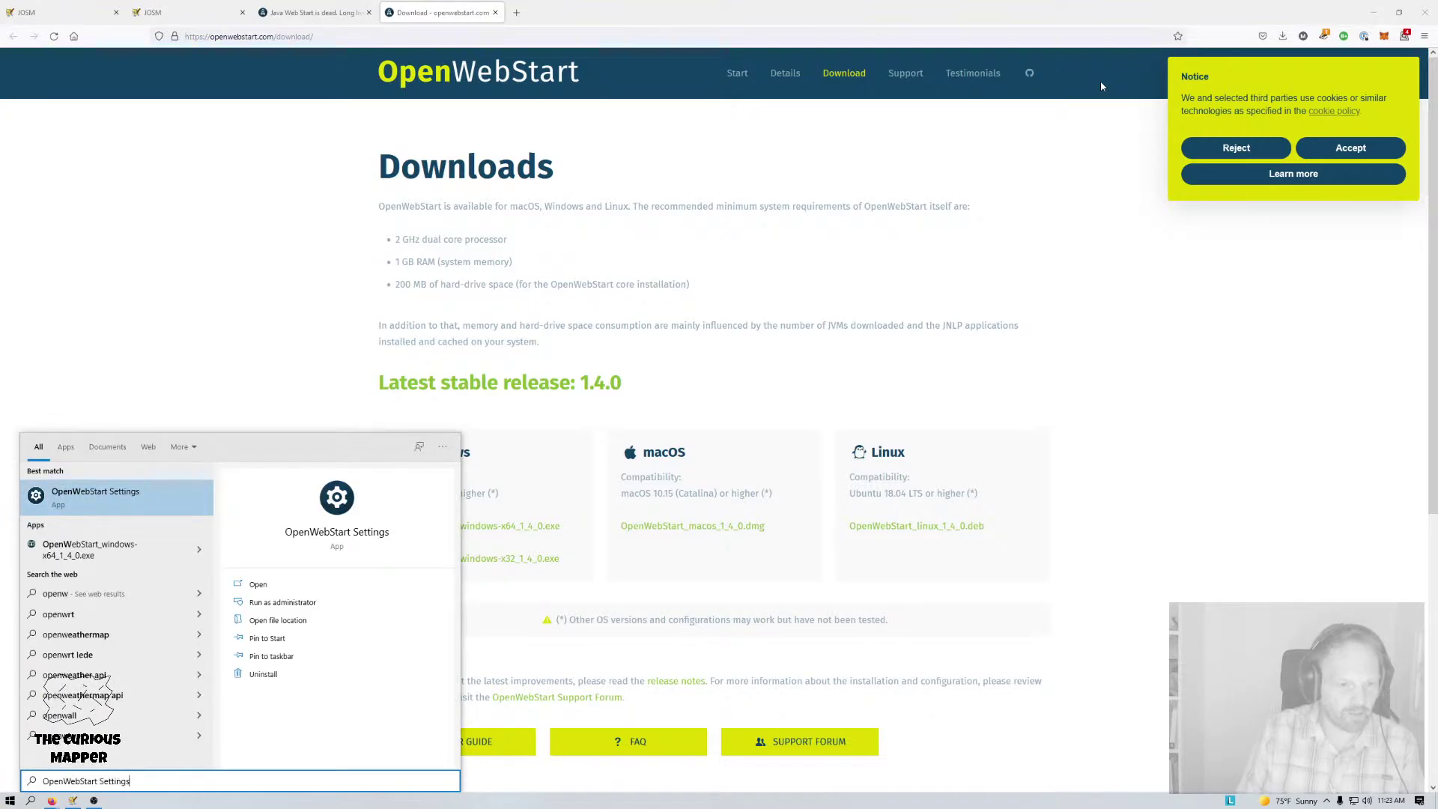
key(Return)
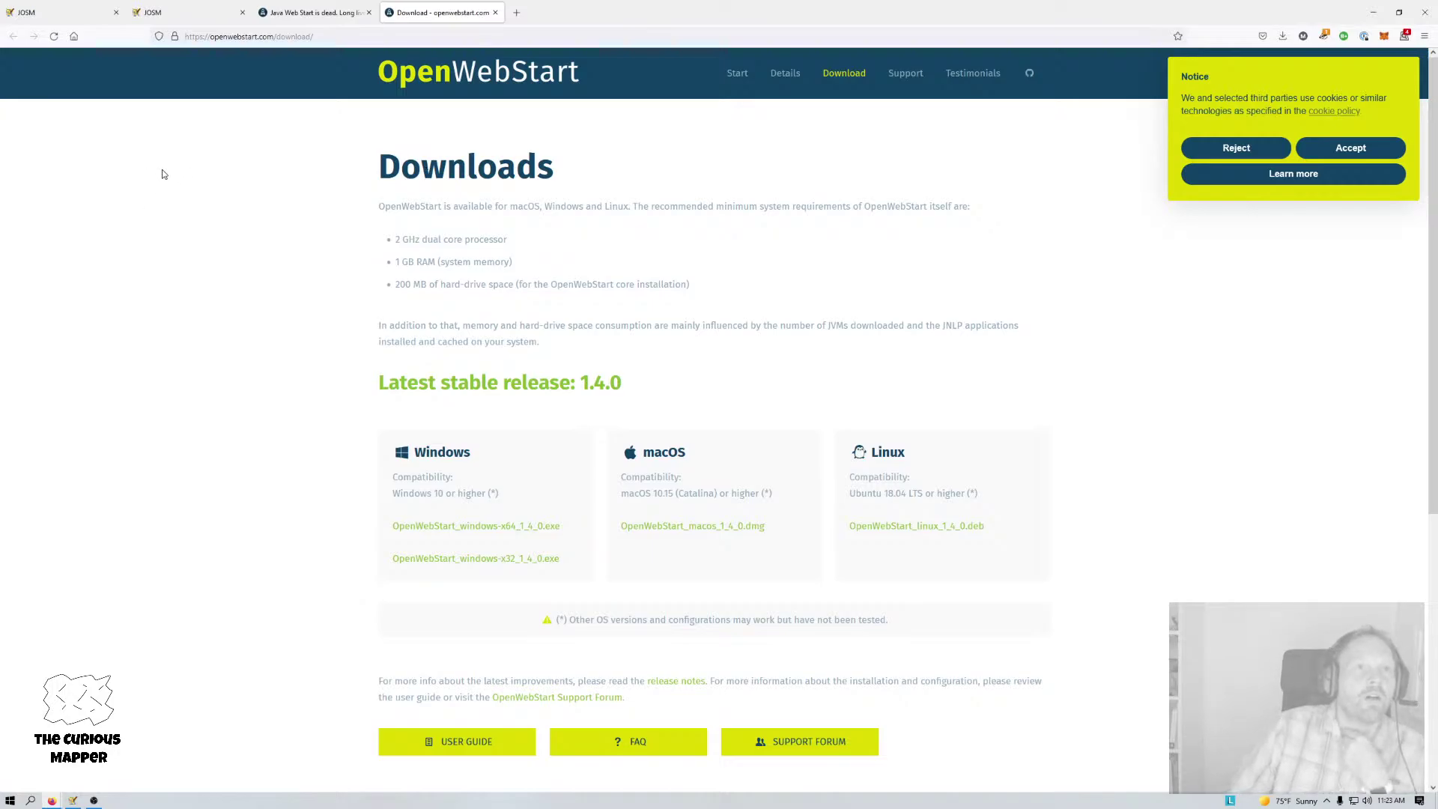
click(84, 15)
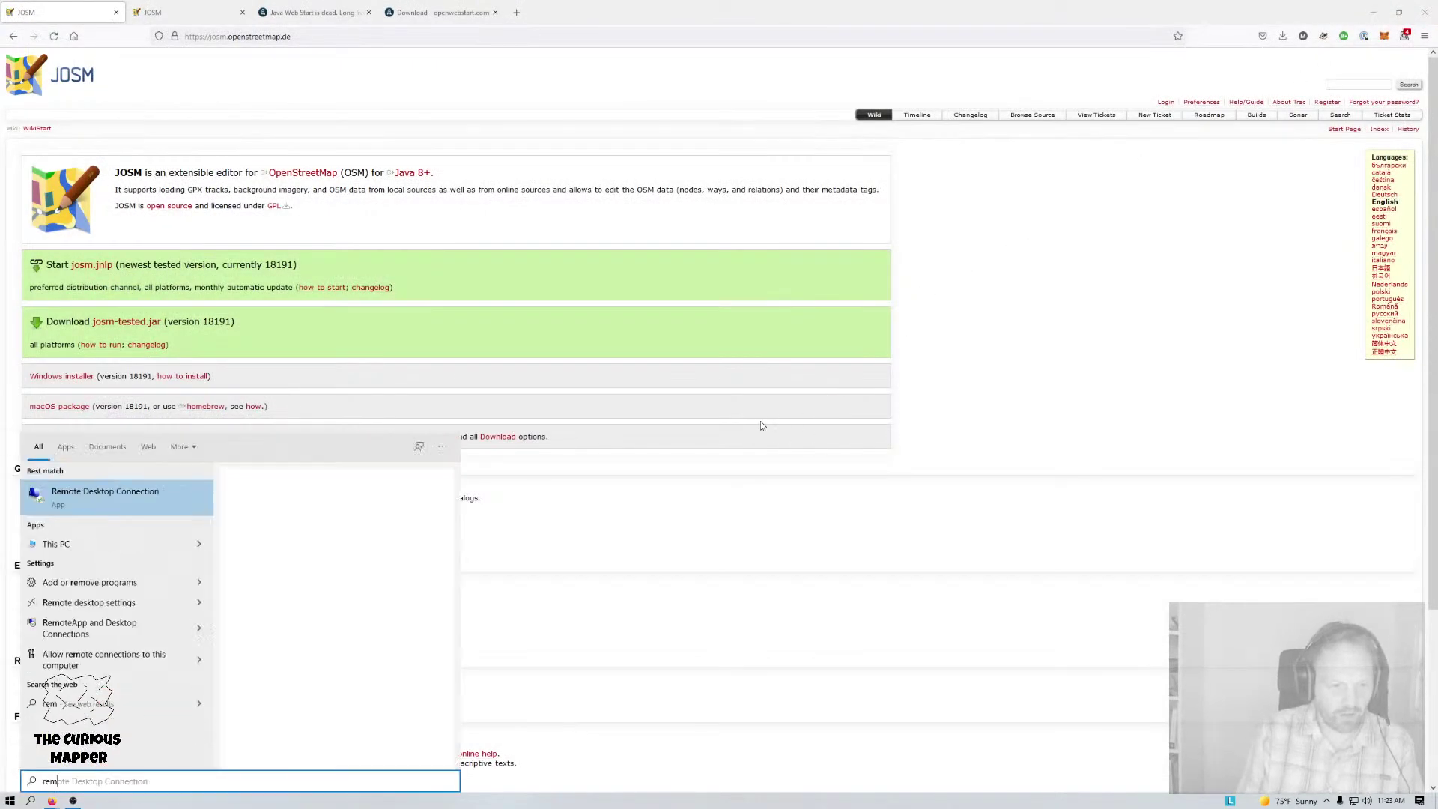
key(Return)
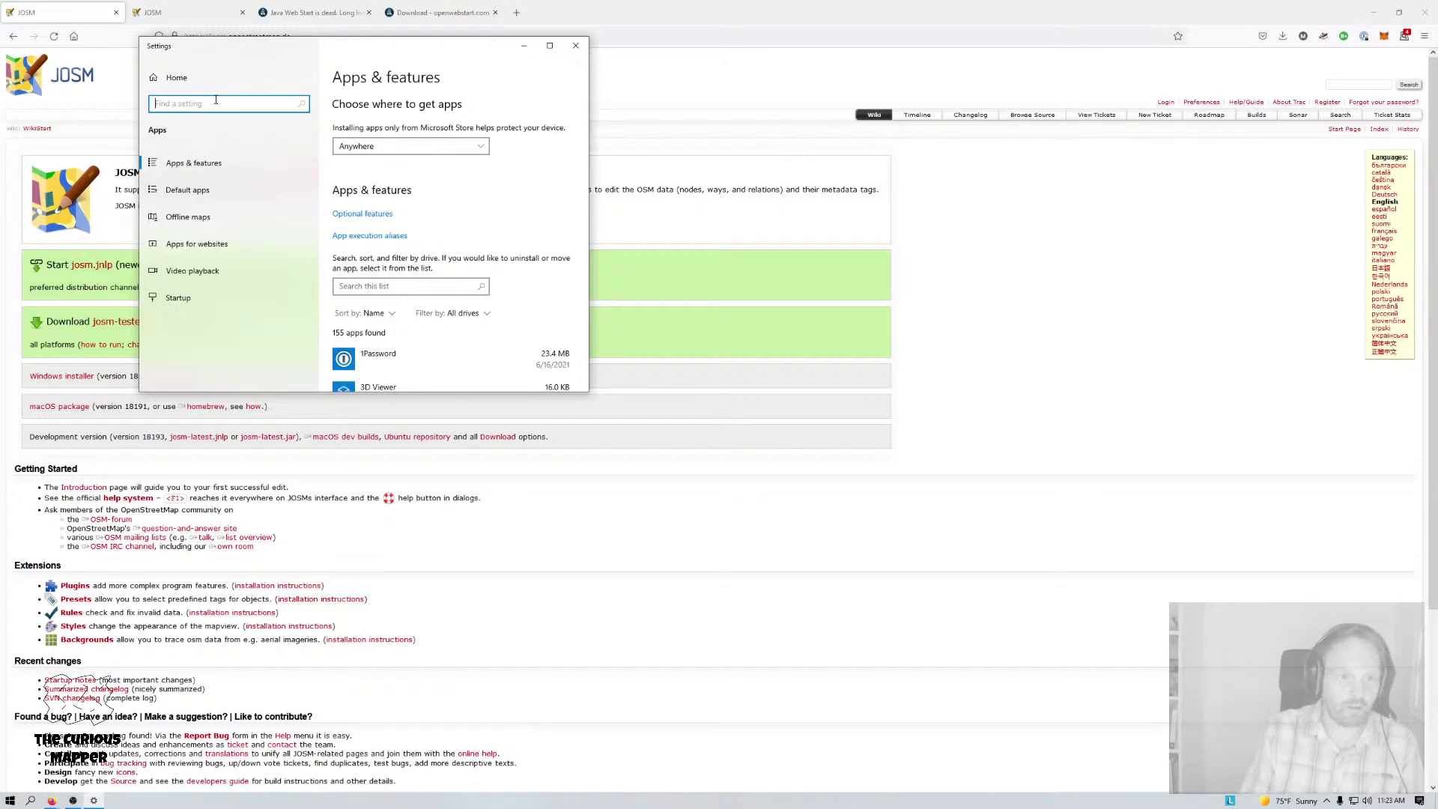
Filter the installed apps list for 'josm' and select the JOSM 18118 entry.
text(josm)
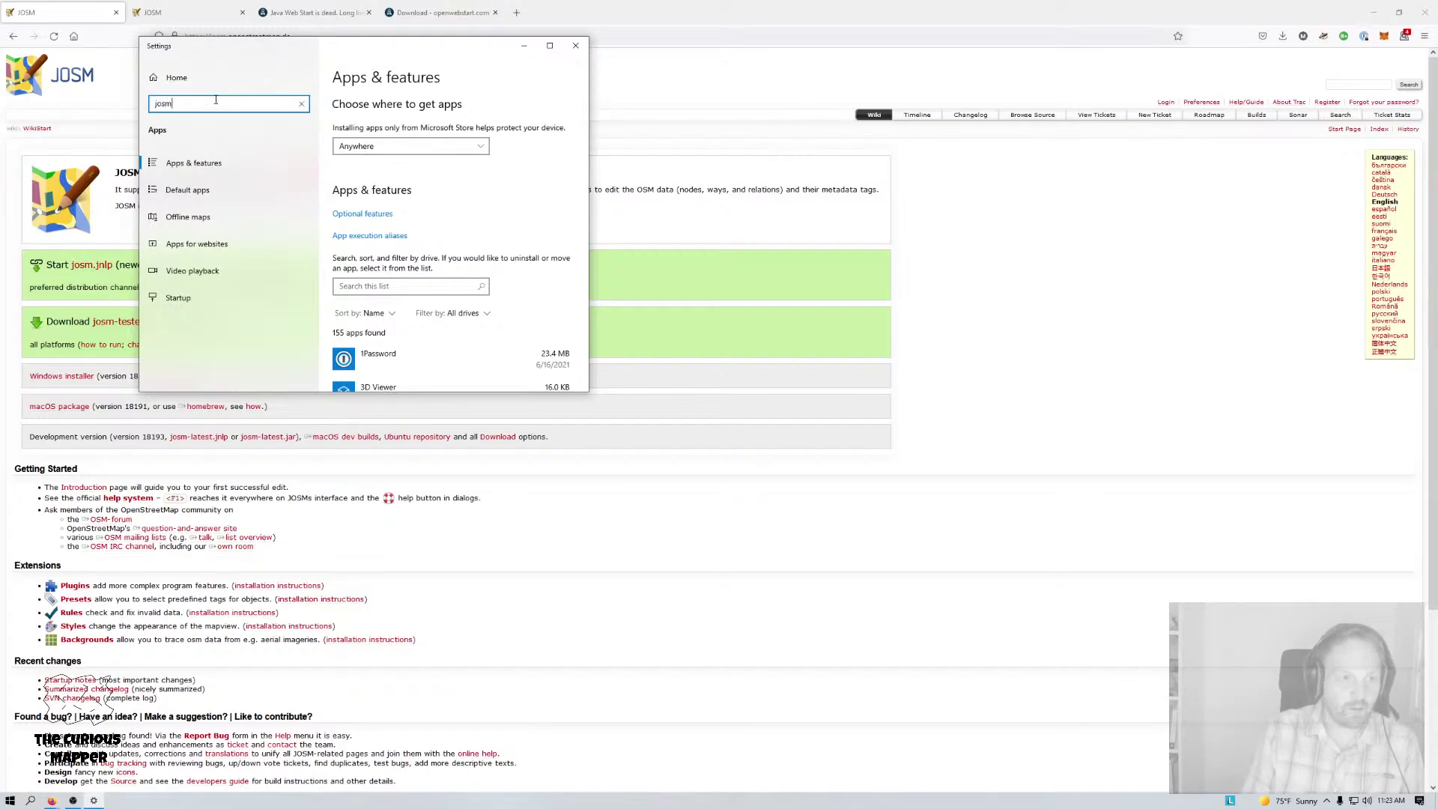
click(385, 286)
text(josm)
click(379, 362)
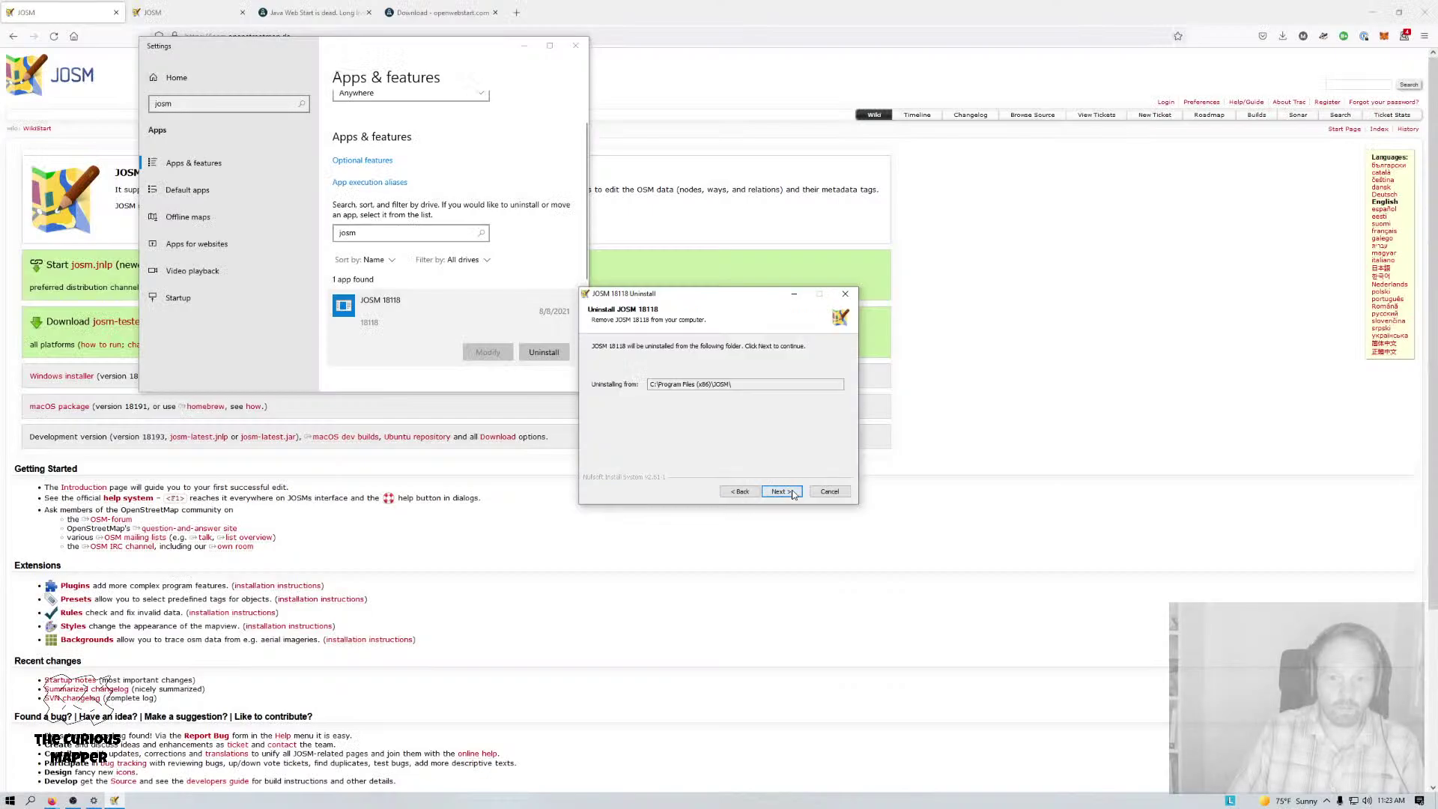
Uninstall JOSM 18118 through its wizard, keeping personal settings.
click(786, 494)
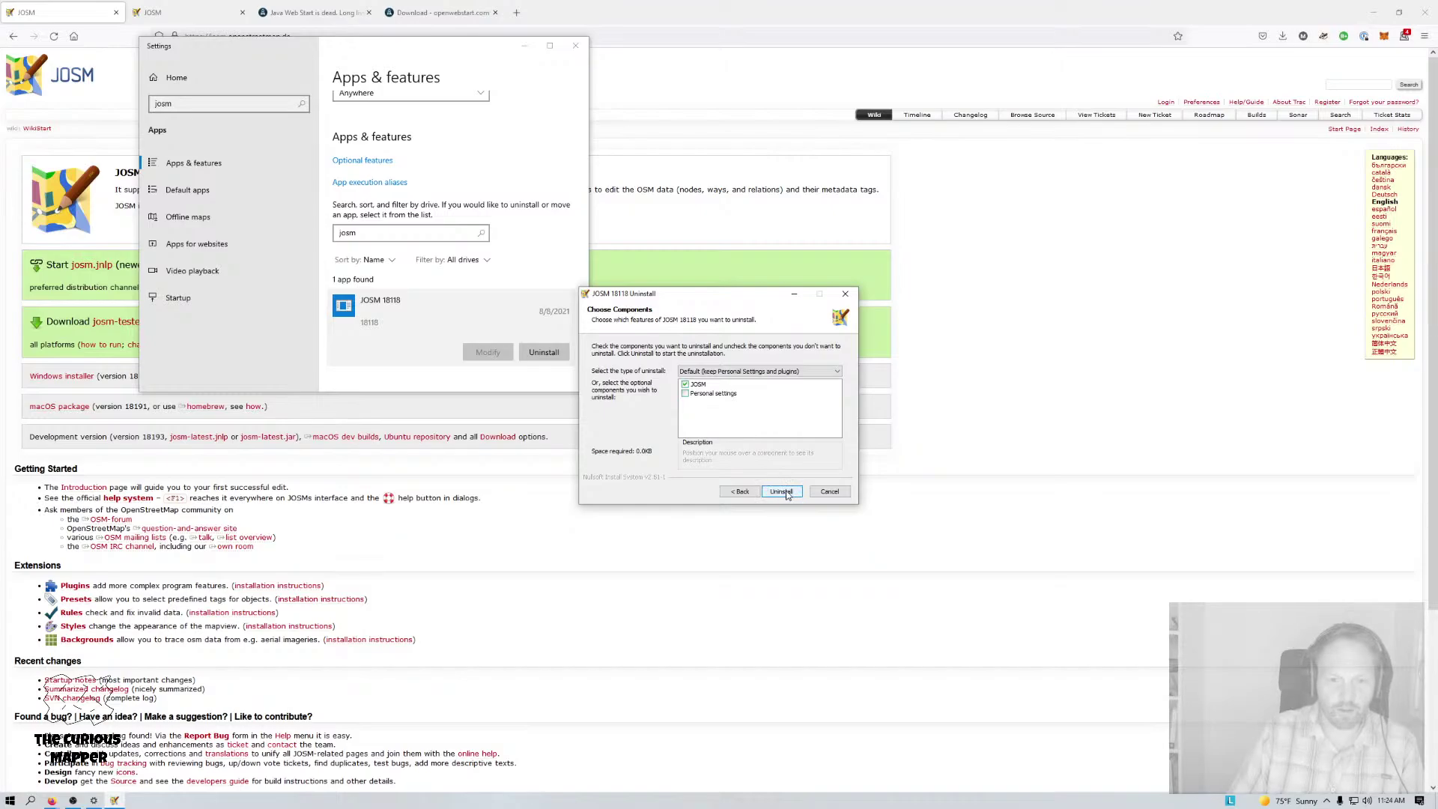
click(786, 494)
click(783, 493)
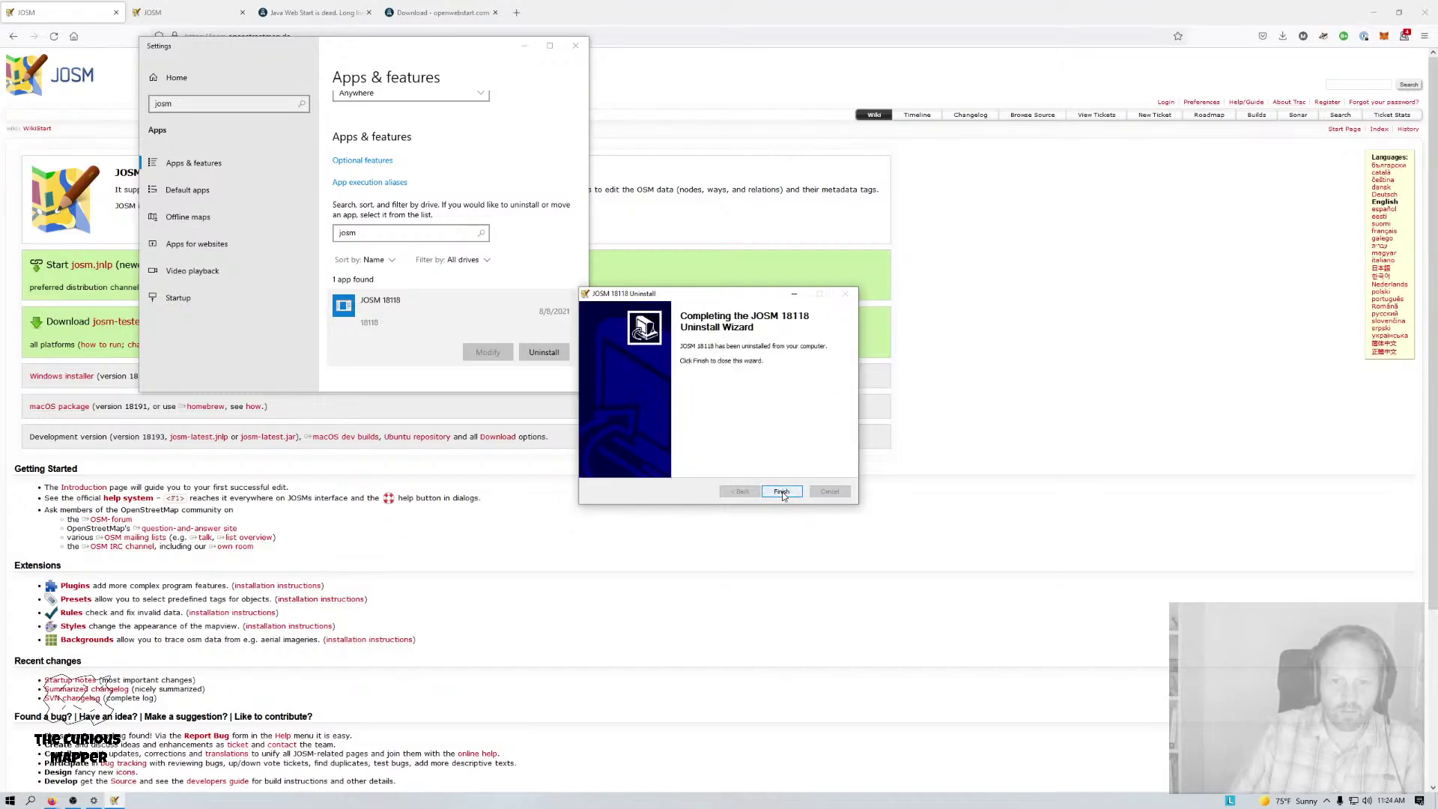
click(783, 493)
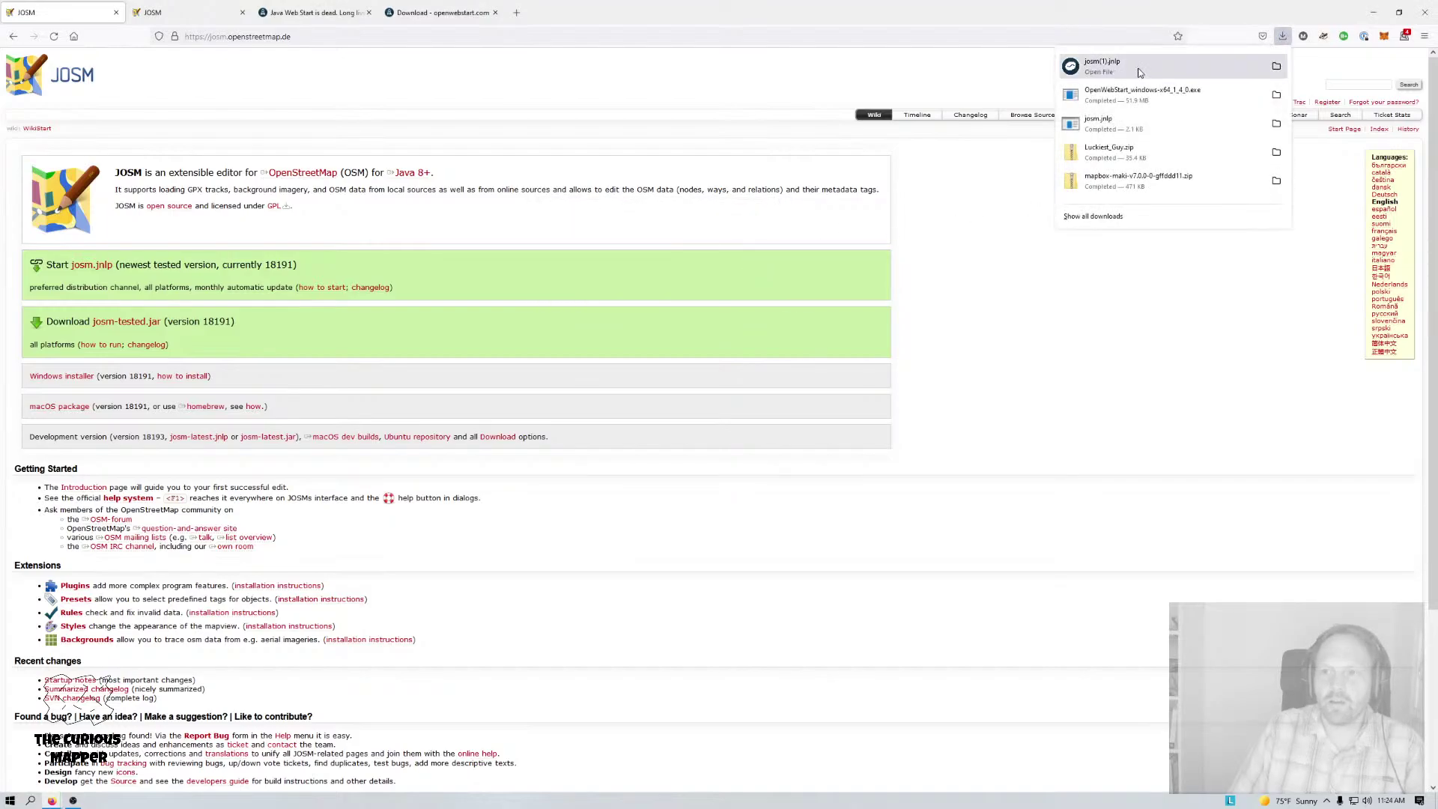
Launch josm(1).jnlp, making the JSR-56 'Launcher for .jnlp applications' the default for .jnlp files.
click(1139, 72)
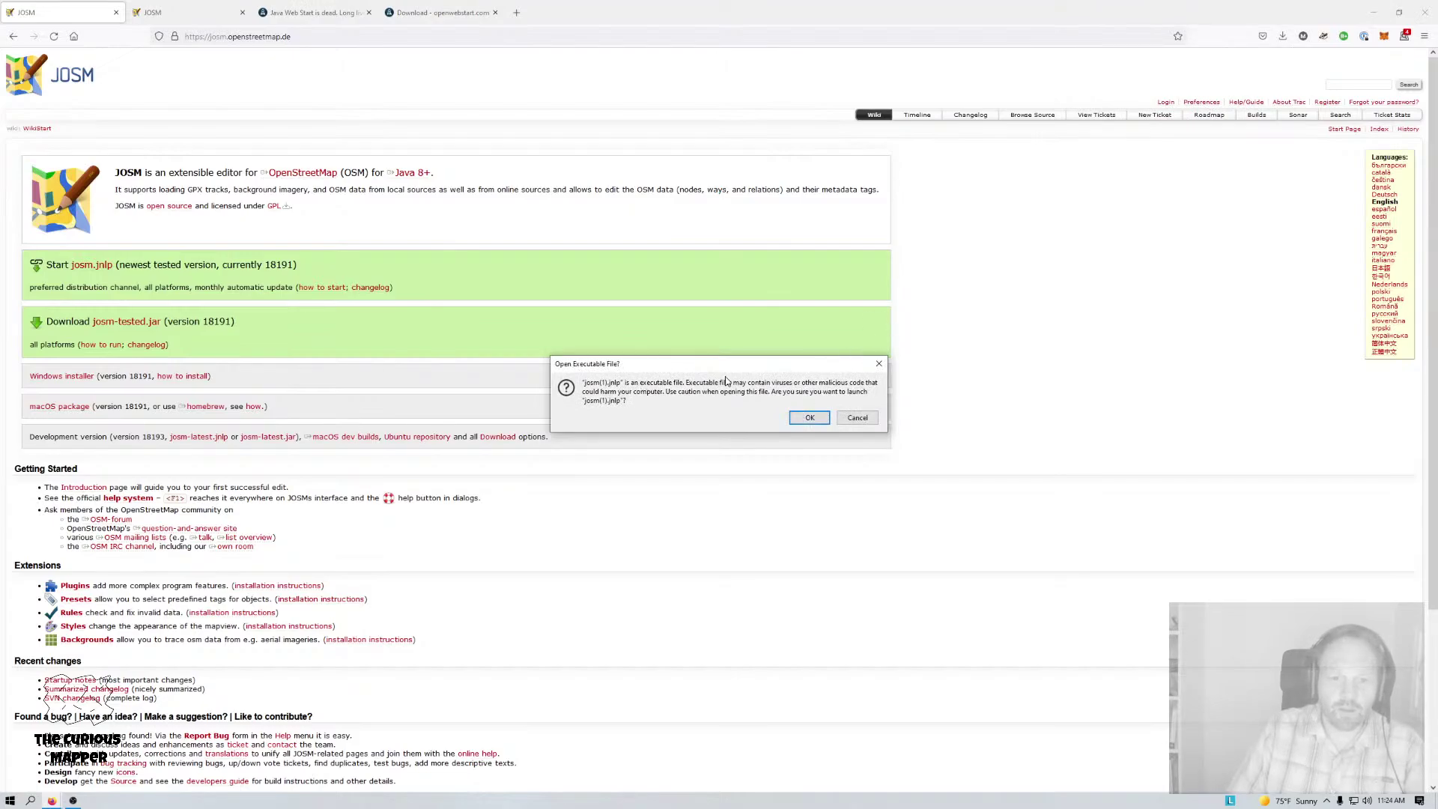
click(810, 418)
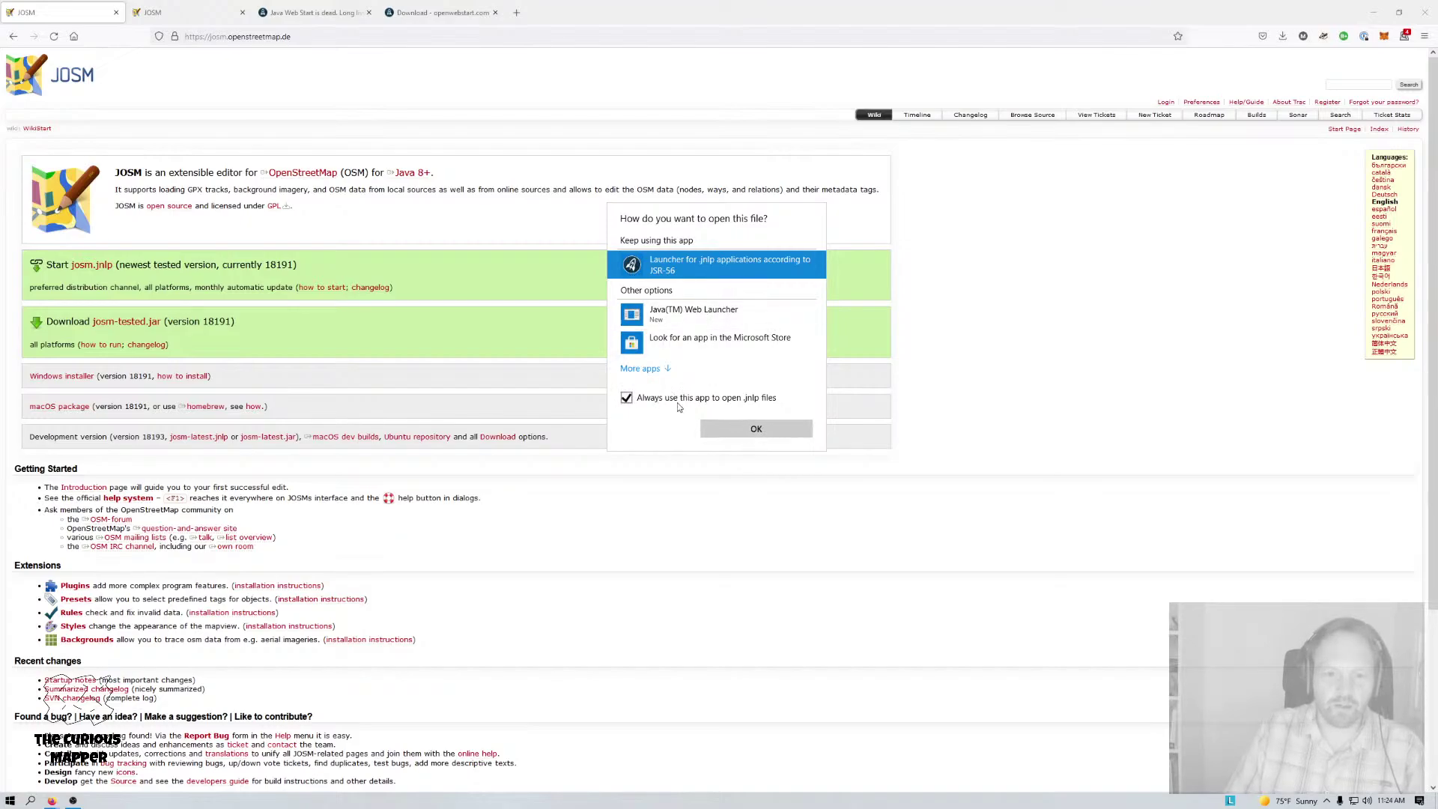
click(756, 426)
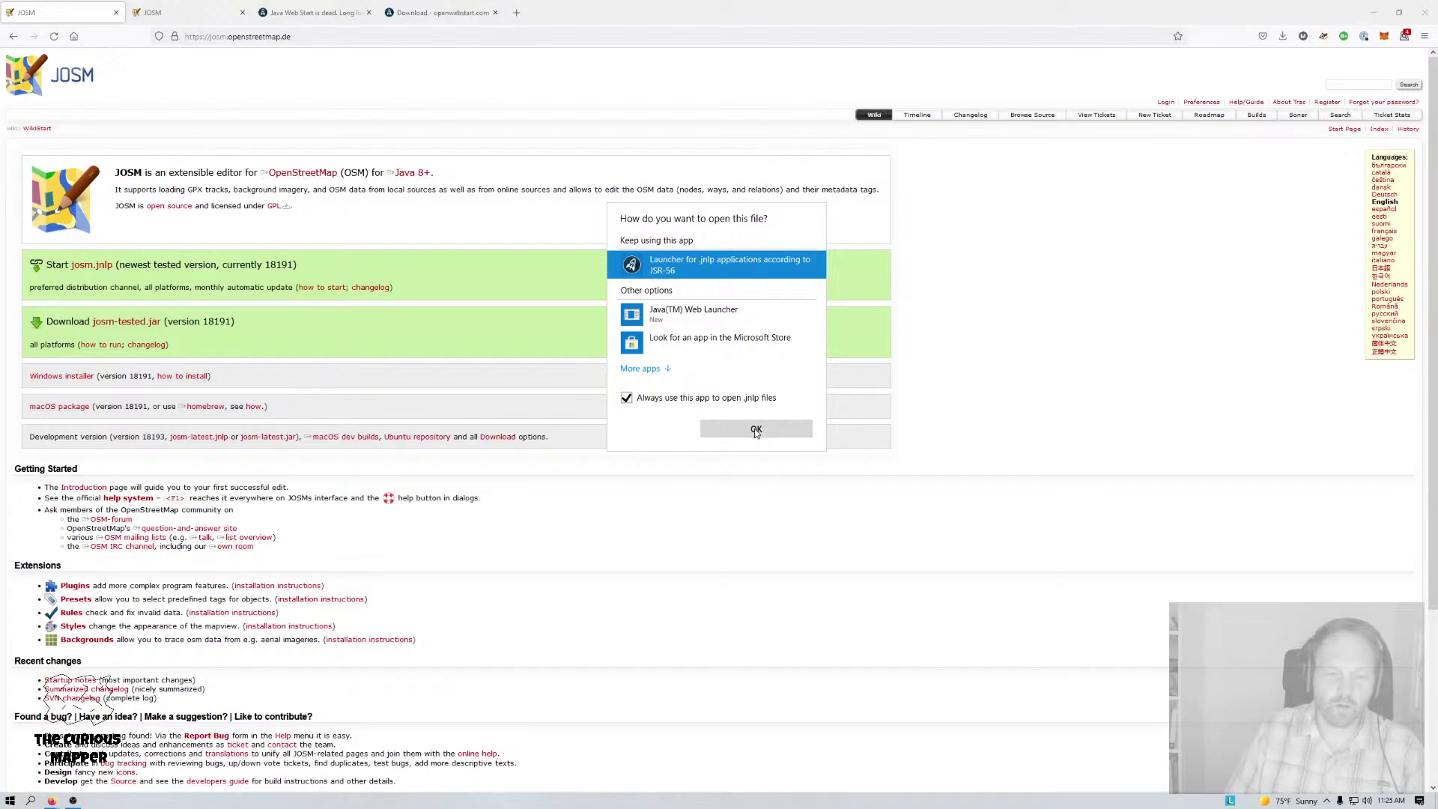
click(758, 435)
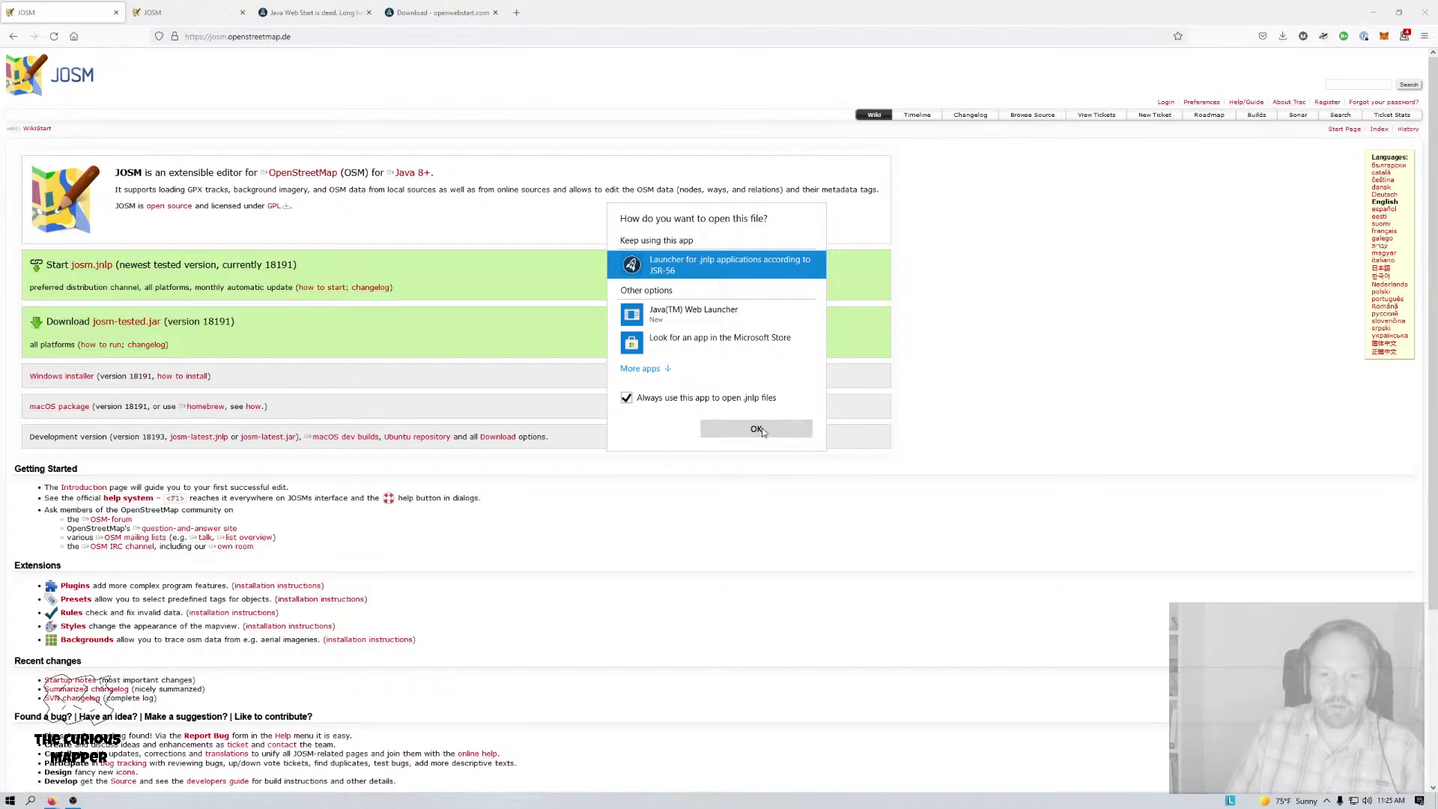
click(758, 428)
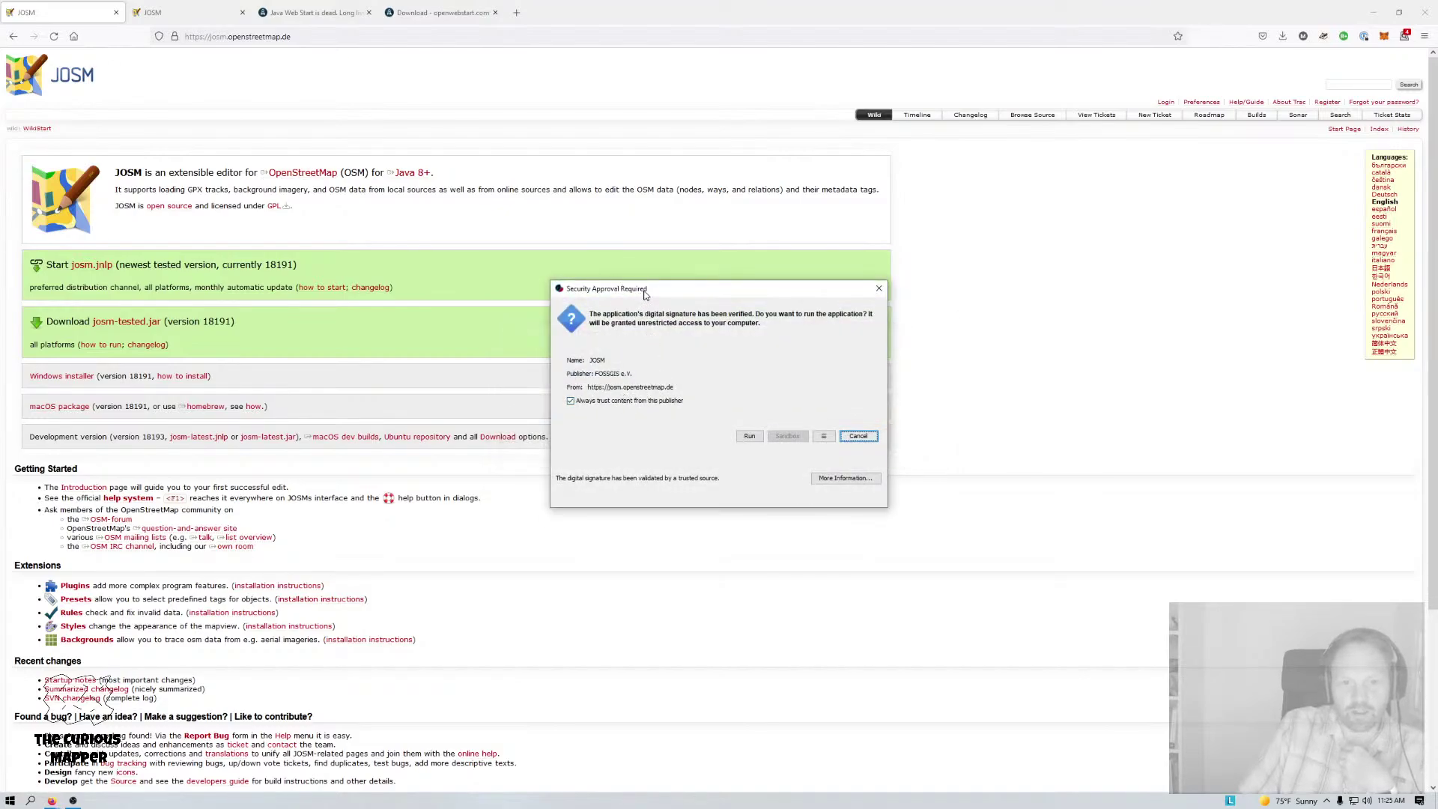
Approve running JOSM in the security prompt and create both Start-menu and desktop shortcuts.
drag(645, 294, 642, 274)
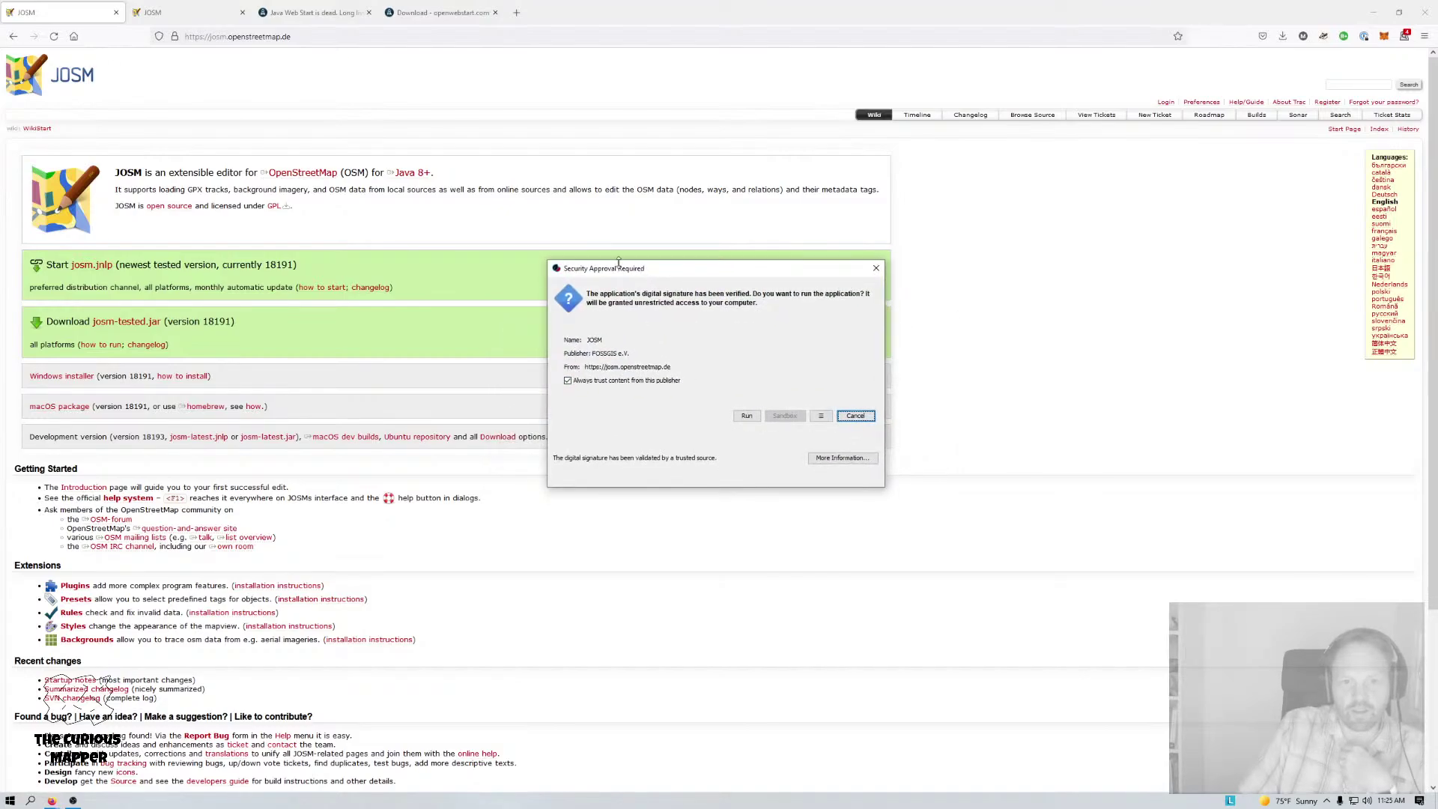
click(747, 416)
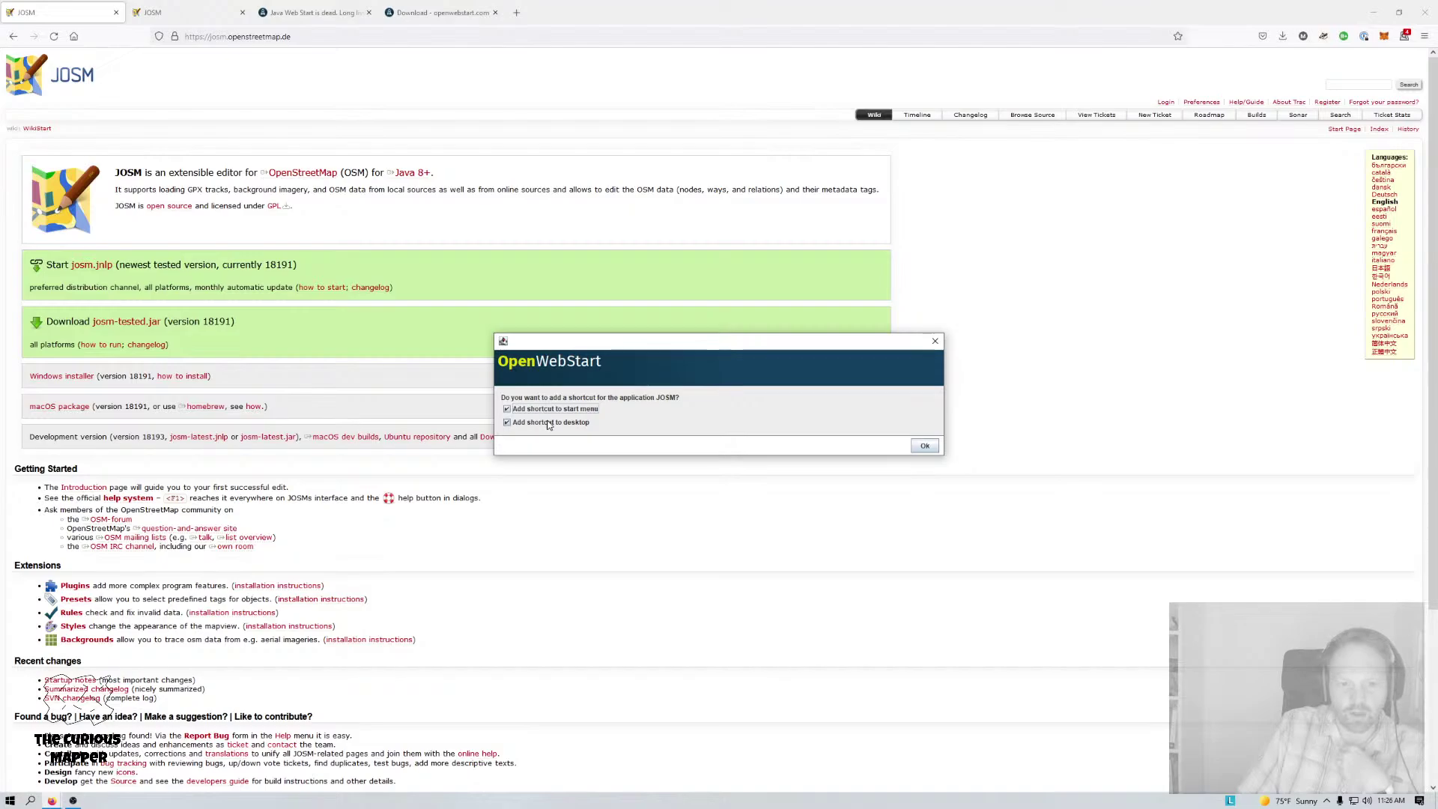
click(923, 447)
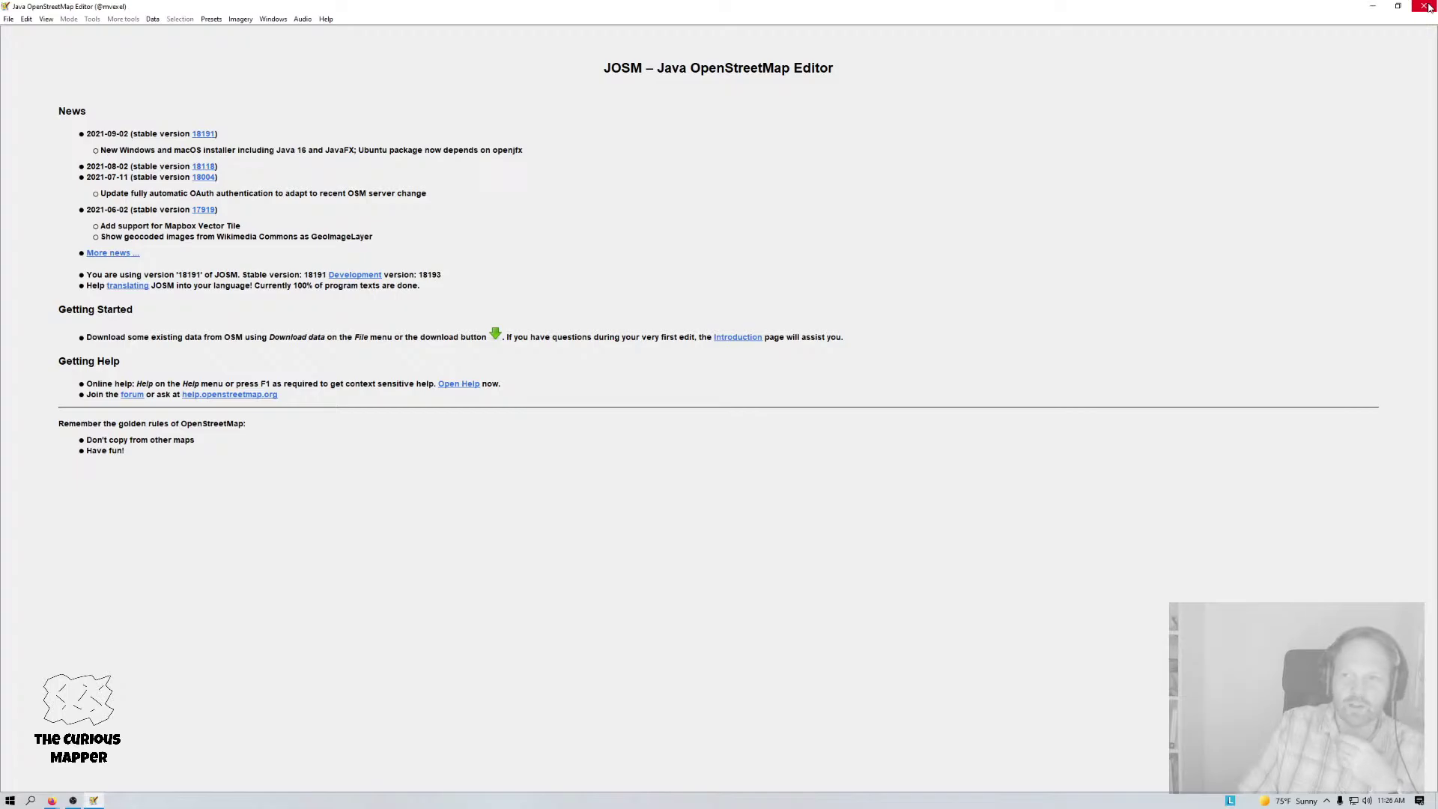
click(1428, 7)
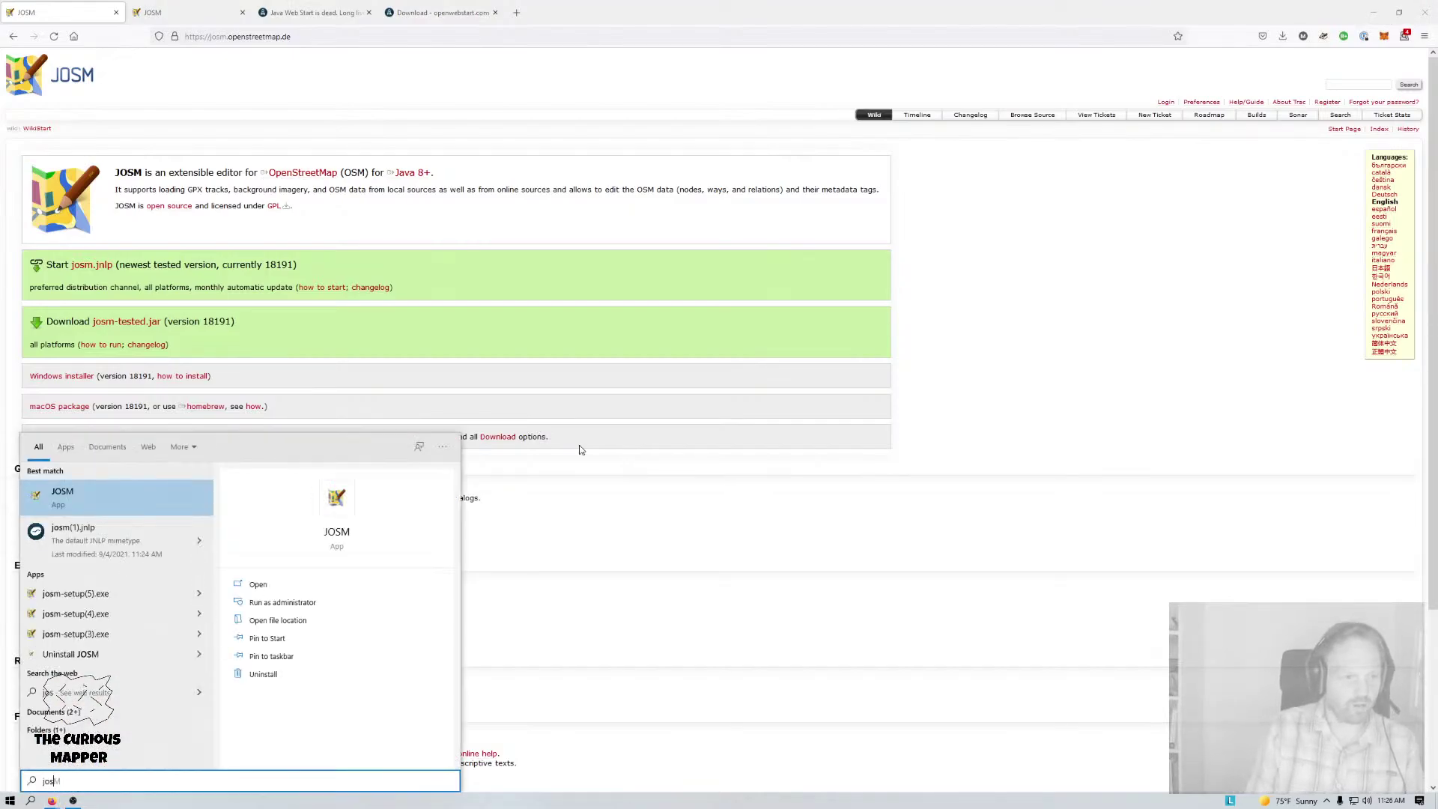
Search 'josm' in the Start menu and launch the new OpenWebStart JOSM shortcut.
text(m)
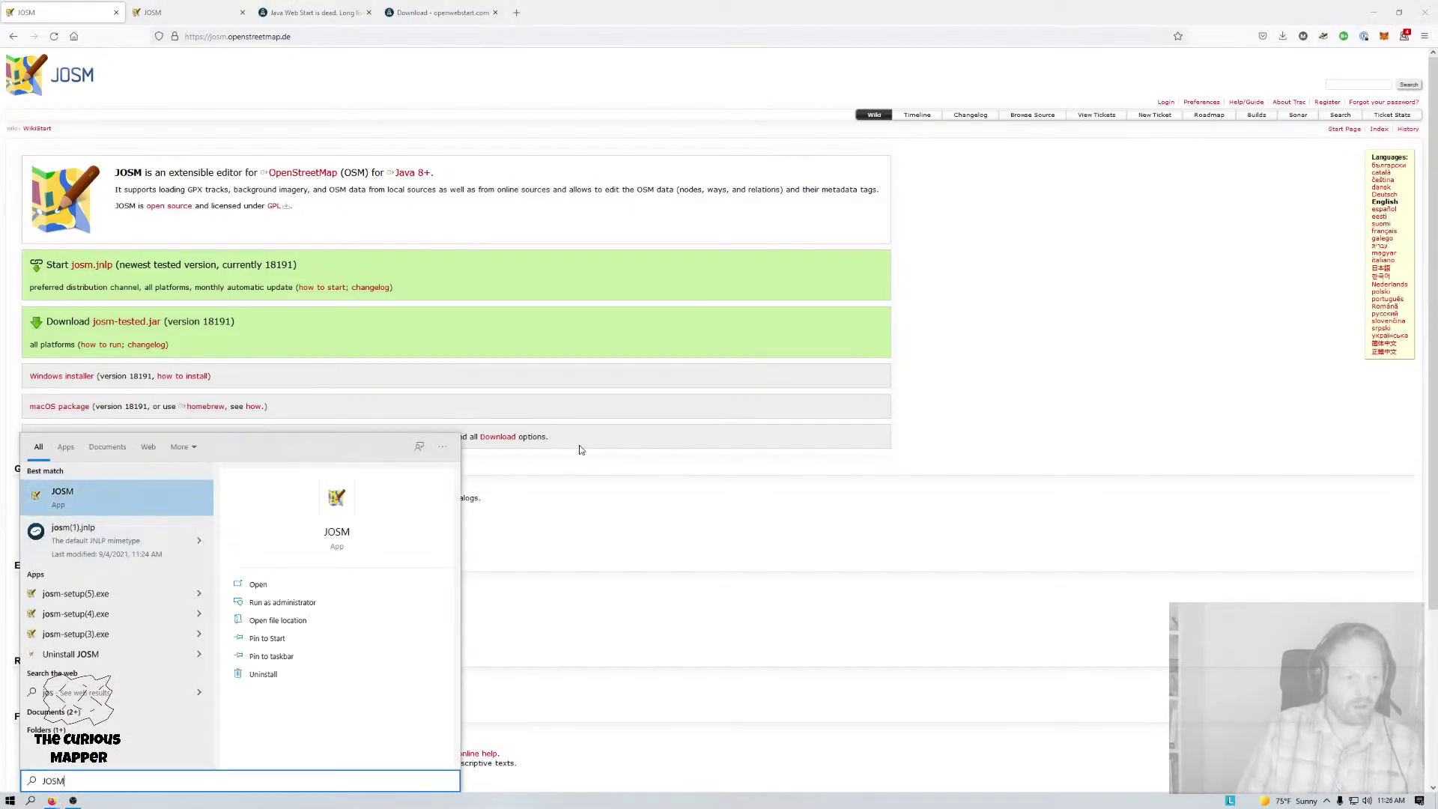
key(Return)
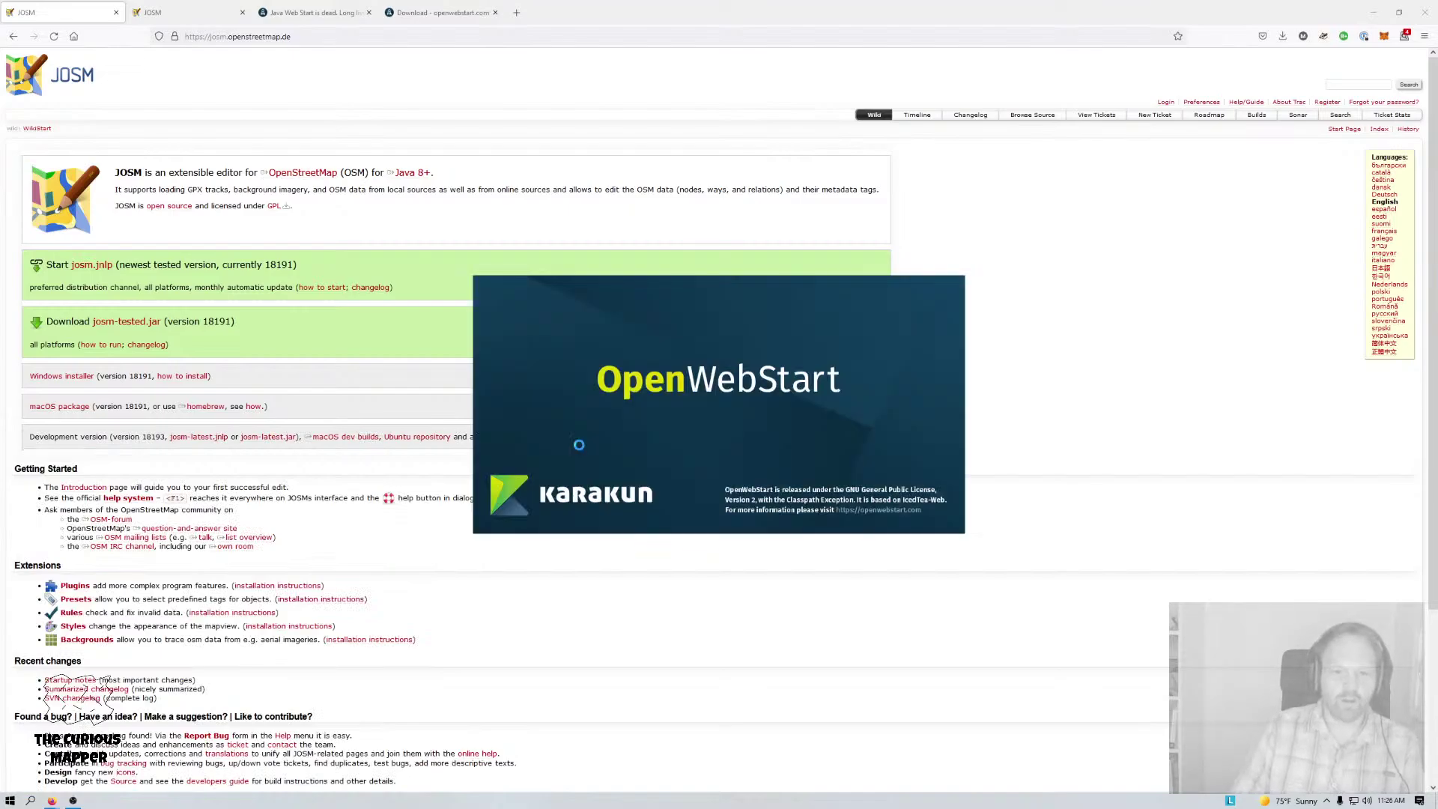